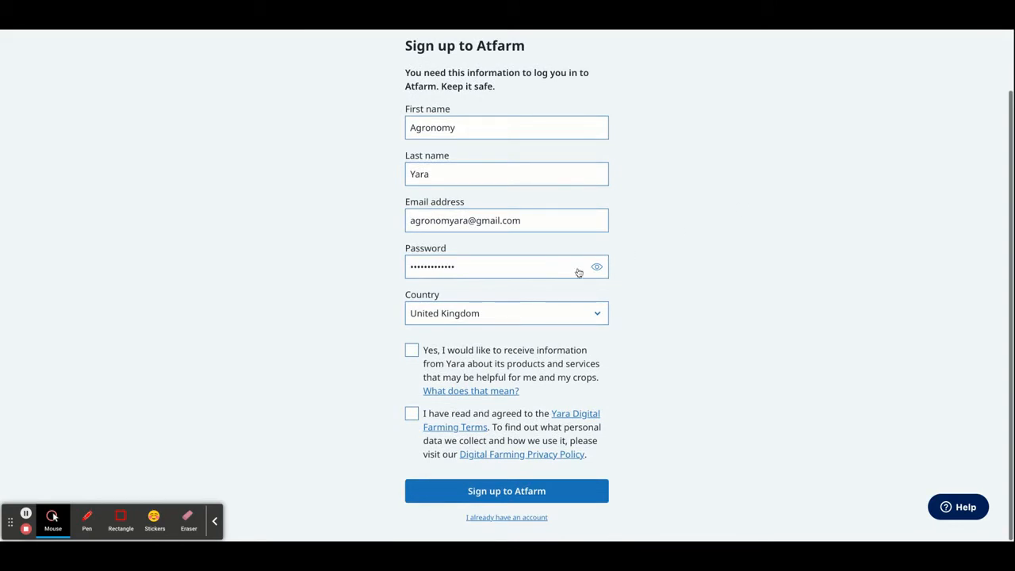
# Step: Tick the Yara product-information and Terms consent boxes and submit the sign-up
pyautogui.click(412, 350)
pyautogui.click(411, 414)
pyautogui.click(487, 486)
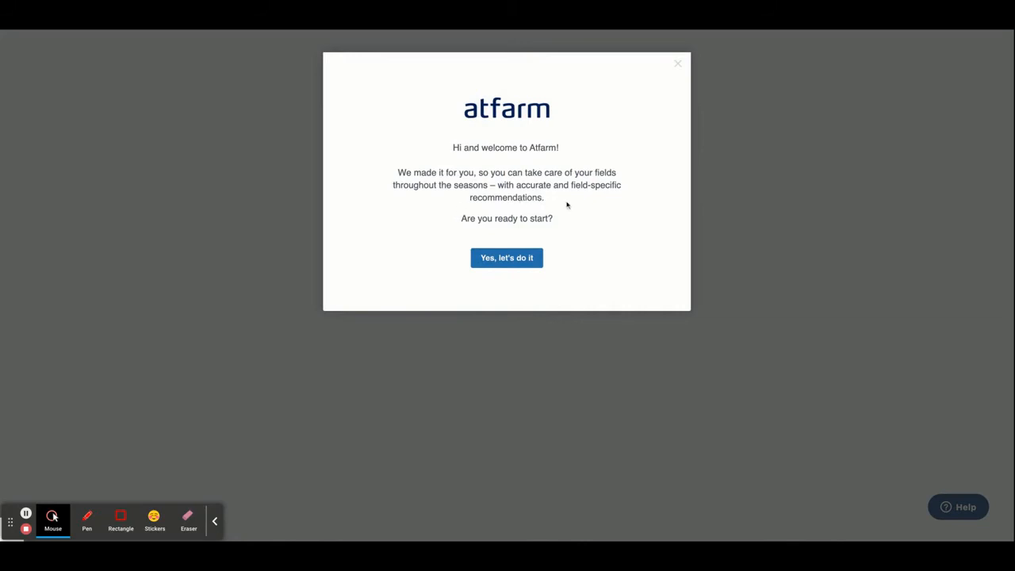
# Step: Choose Work on a farm and skip farm setup to reach the empty dashboard
pyautogui.click(500, 269)
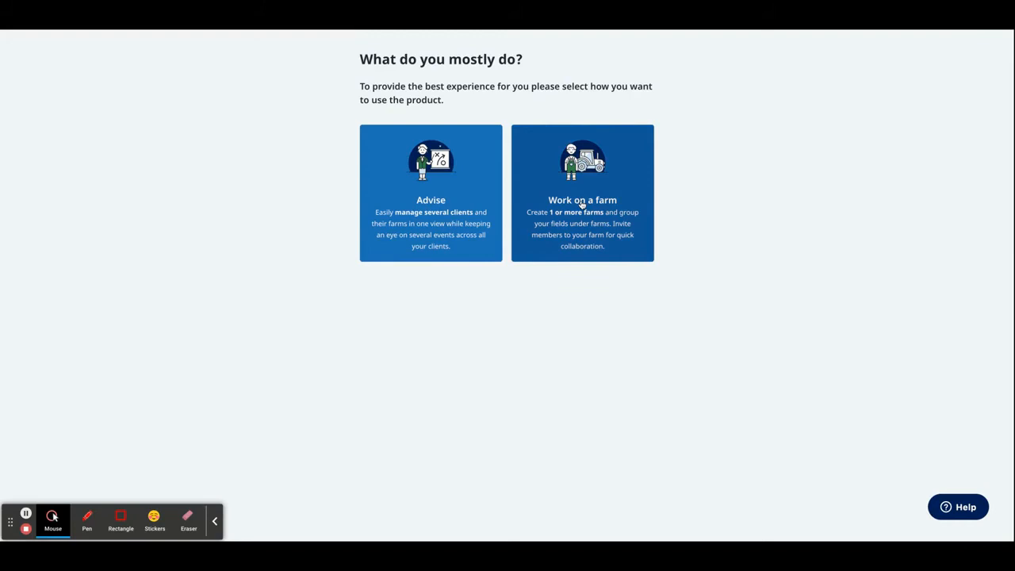
pyautogui.click(582, 204)
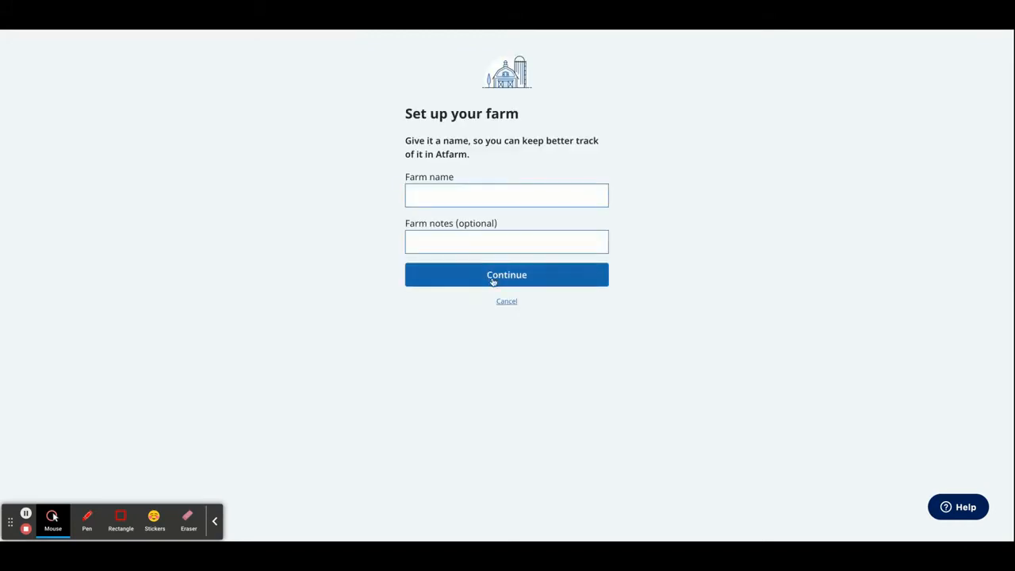
pyautogui.click(505, 304)
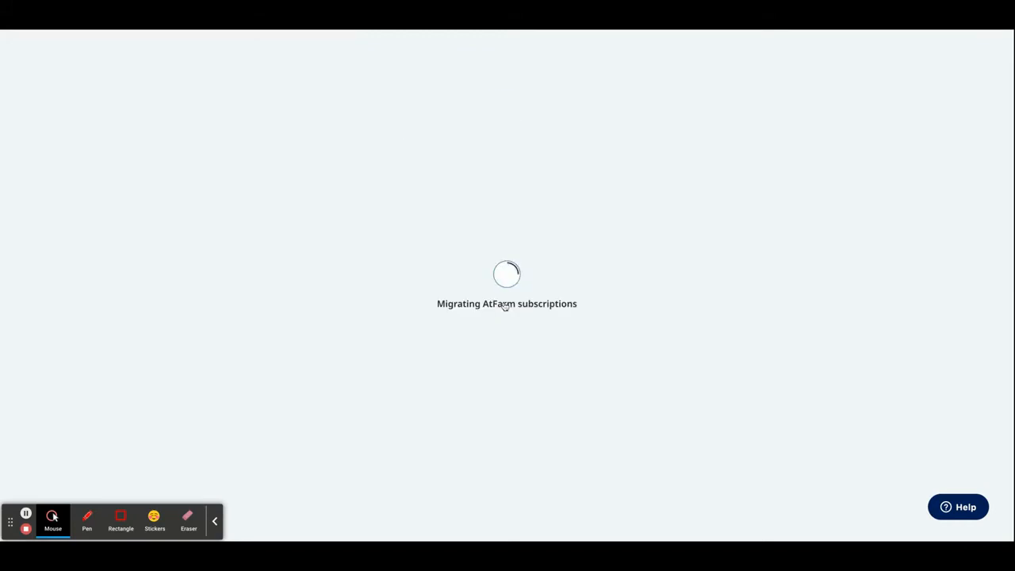
pyautogui.click(505, 304)
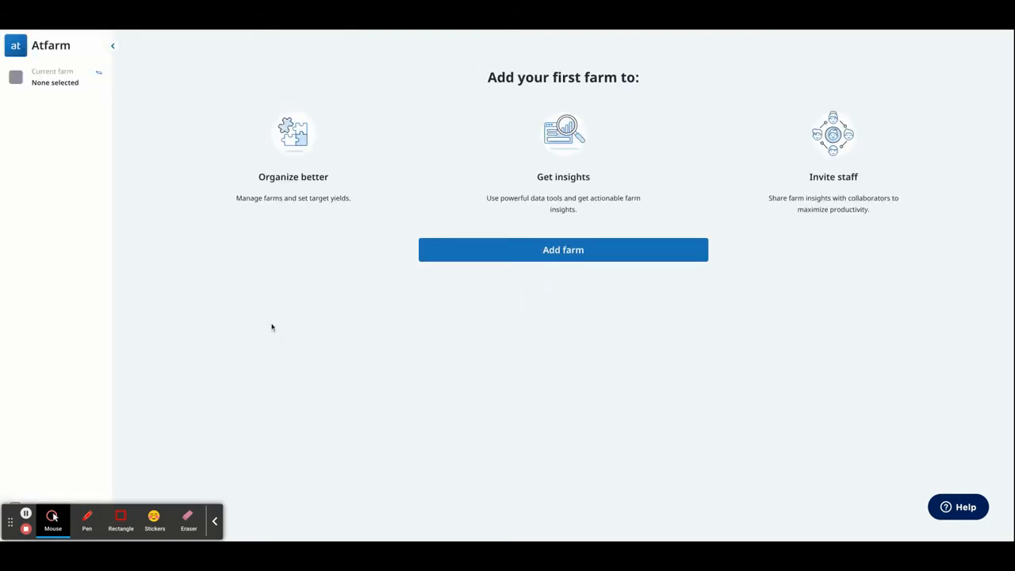
# Step: From Upgrade's pricing plans, start buying the £395/year N-Tester BT & Variable N-Rate Application plan
pyautogui.scroll(-1, 57, 373)
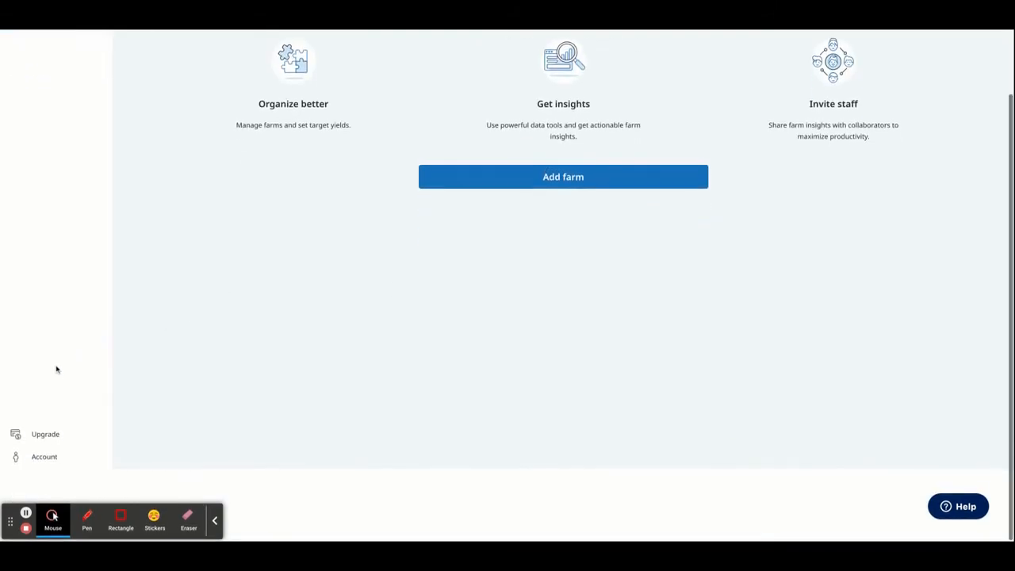
pyautogui.click(46, 435)
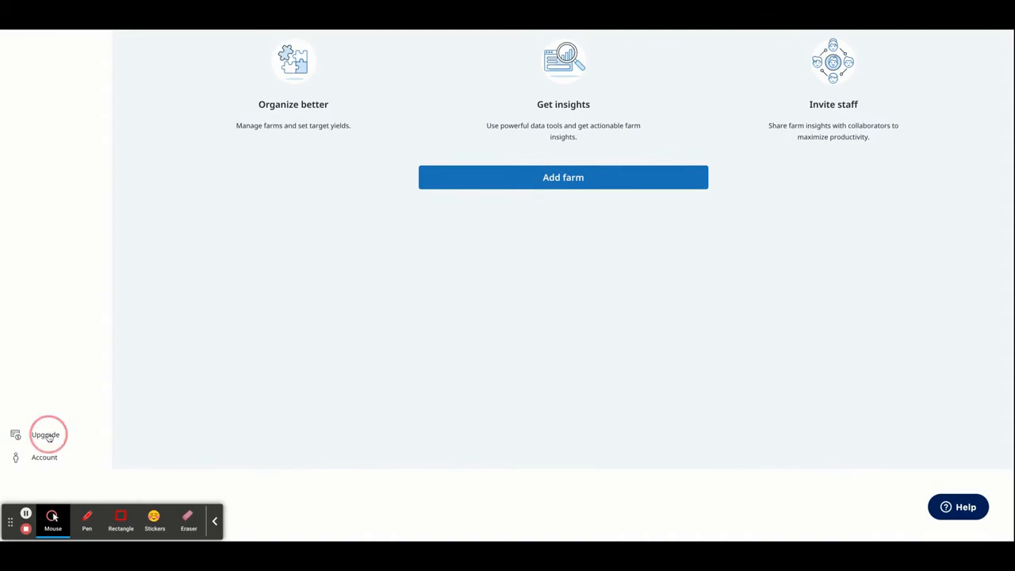
pyautogui.scroll(1, 80, 357)
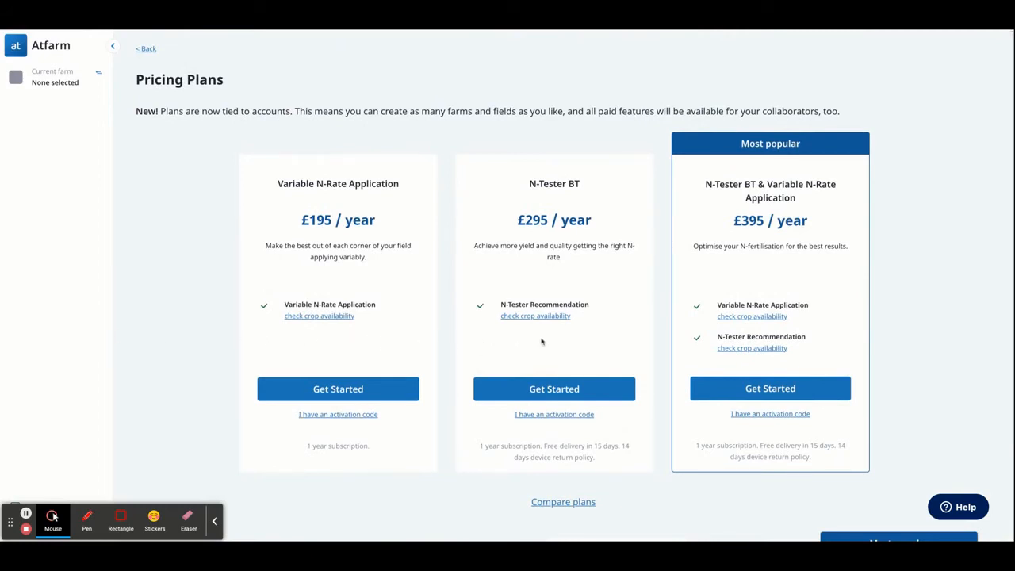
pyautogui.moveTo(755, 325)
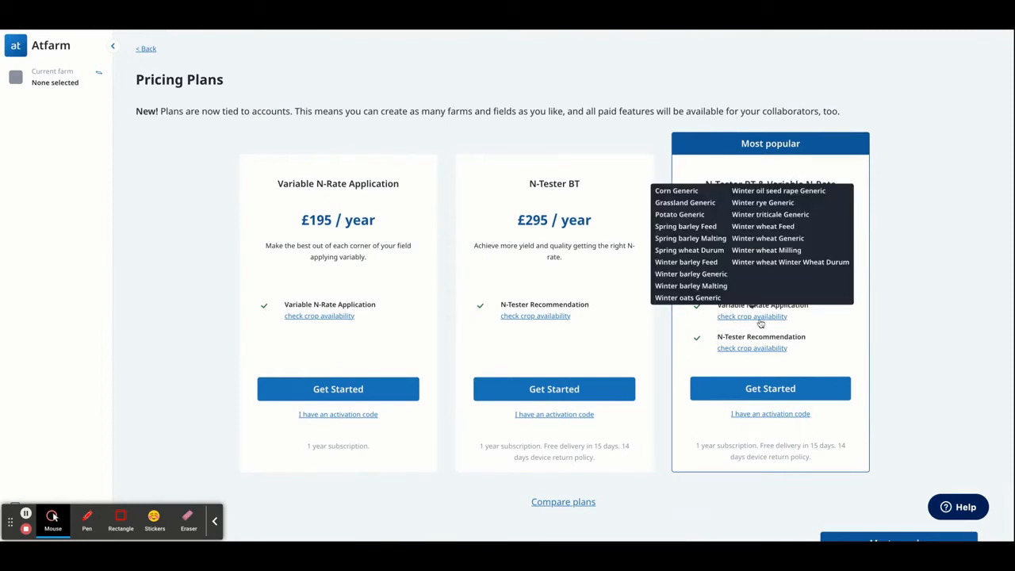
pyautogui.moveTo(759, 351)
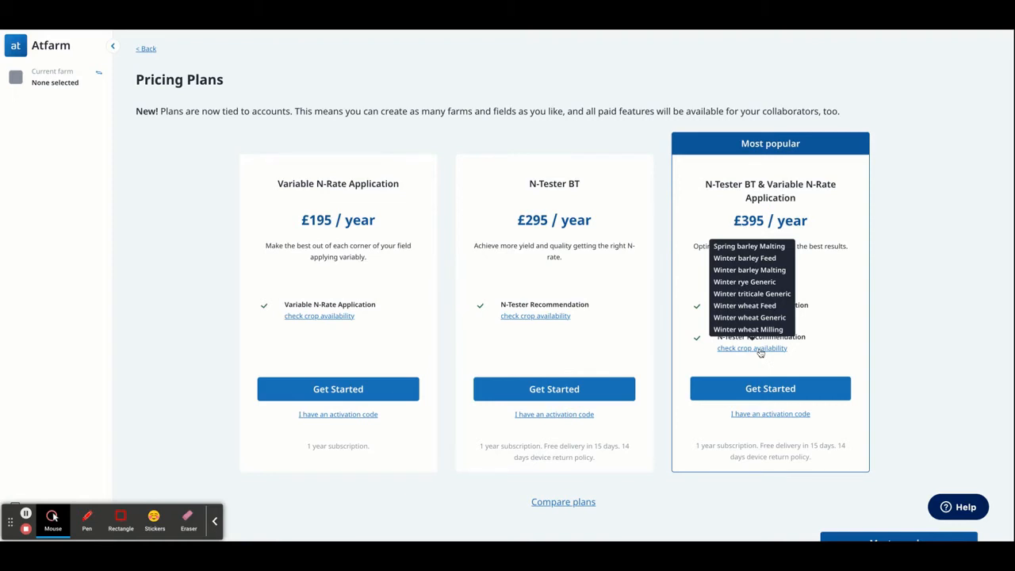
pyautogui.click(779, 390)
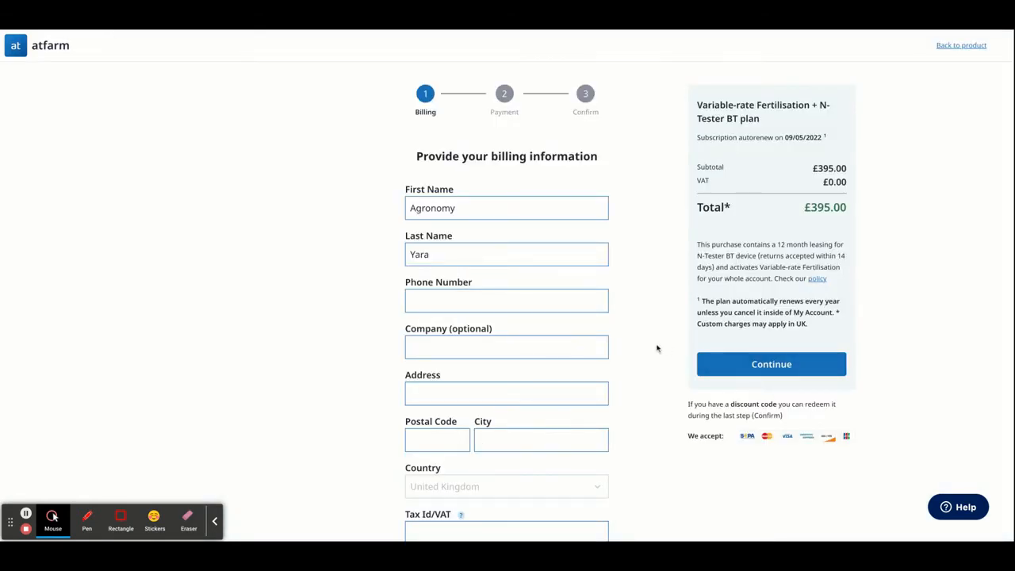
# Step: Enter the phone number, company Yara and street address in the billing form
pyautogui.scroll(-2, 656, 348)
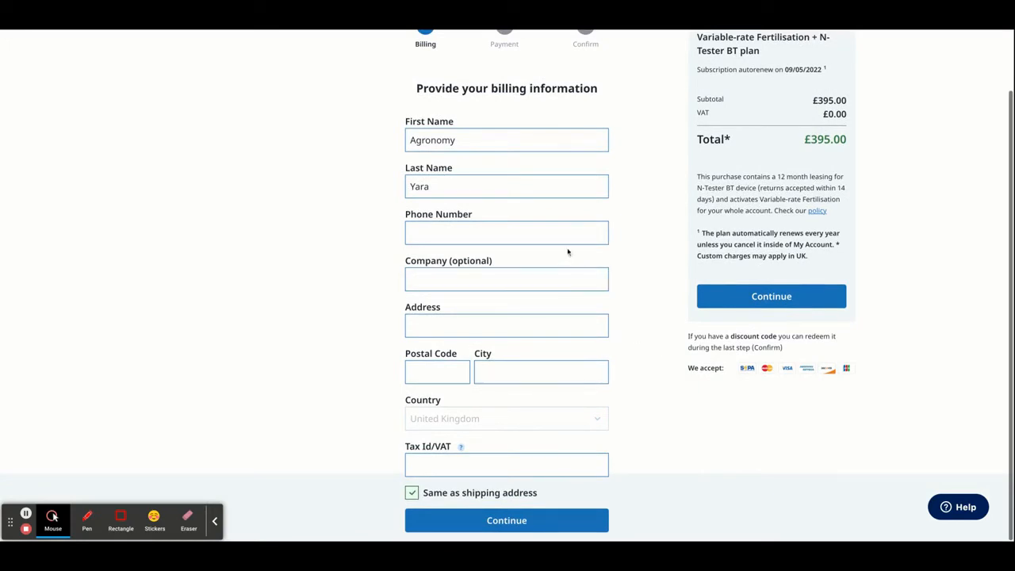
pyautogui.click(559, 234)
pyautogui.write('123456789')
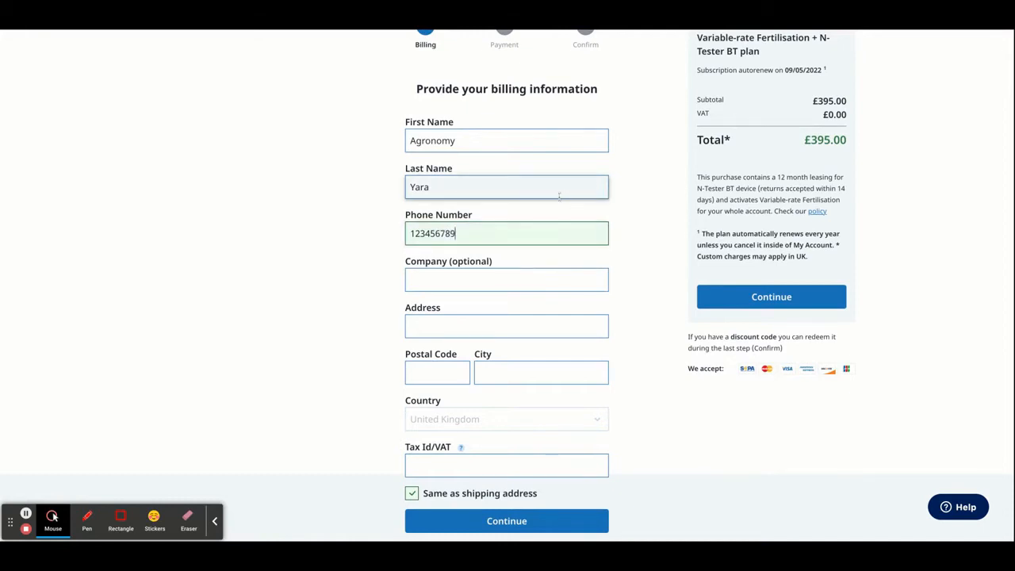
pyautogui.click(540, 274)
pyautogui.write('Yara')
pyautogui.click(530, 320)
pyautogui.click(529, 322)
pyautogui.write('Grimsby')
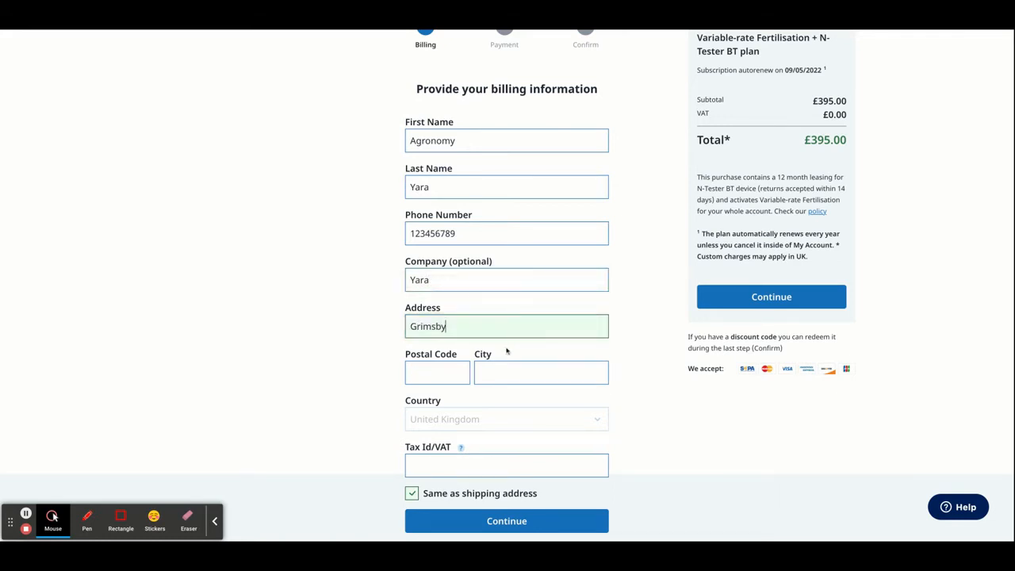
# Step: Fill in the postal code, city and VAT number, then submit the billing details
pyautogui.click(464, 371)
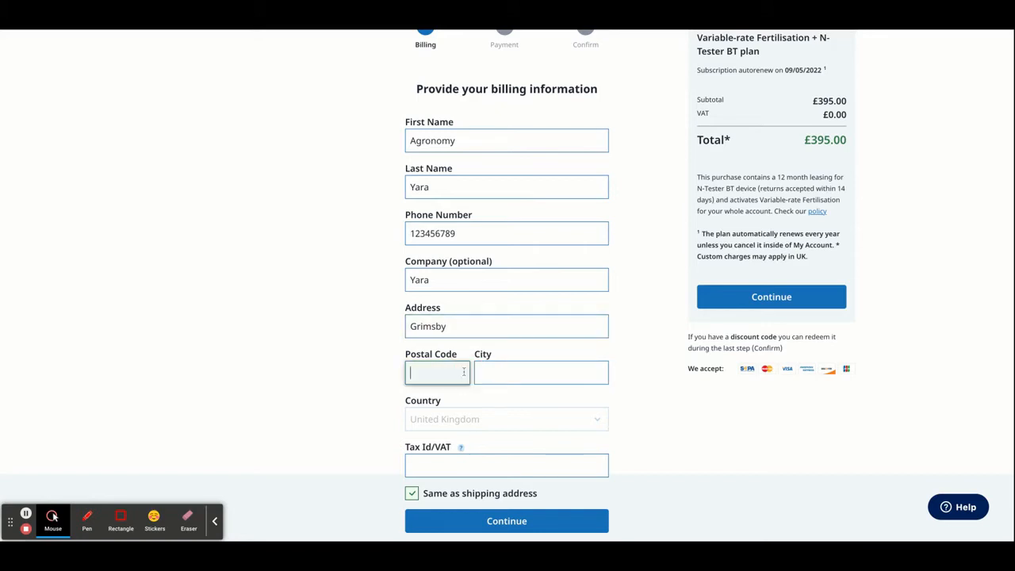
pyautogui.write('SE1 7LW')
pyautogui.click(490, 373)
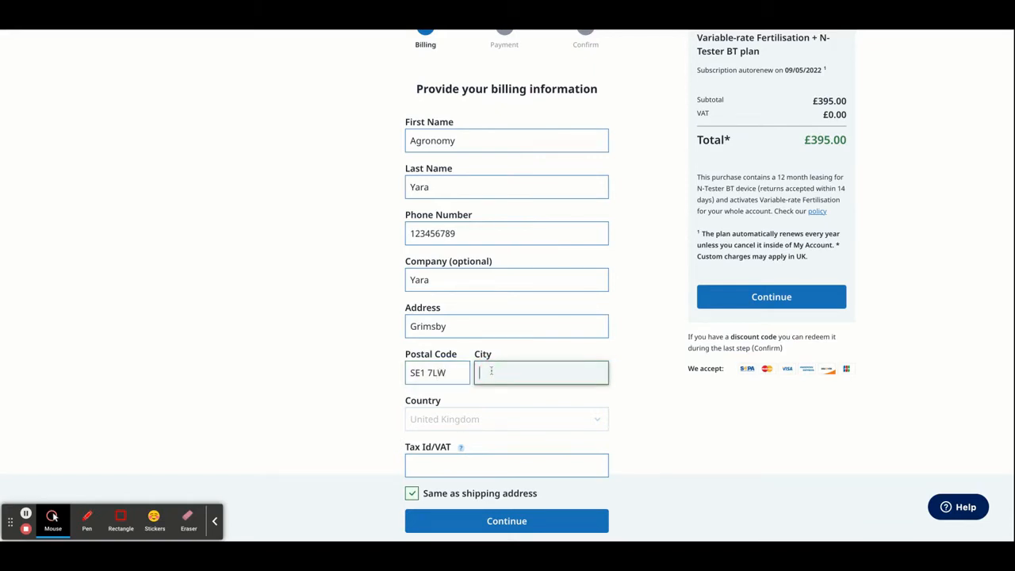
pyautogui.write('Grimsby')
pyautogui.click(457, 461)
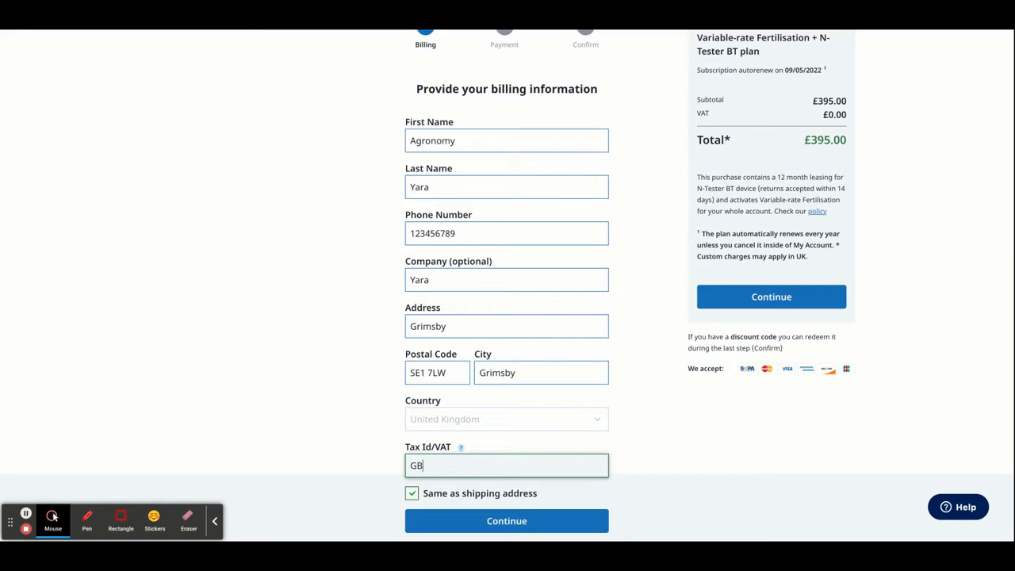
pyautogui.click(498, 527)
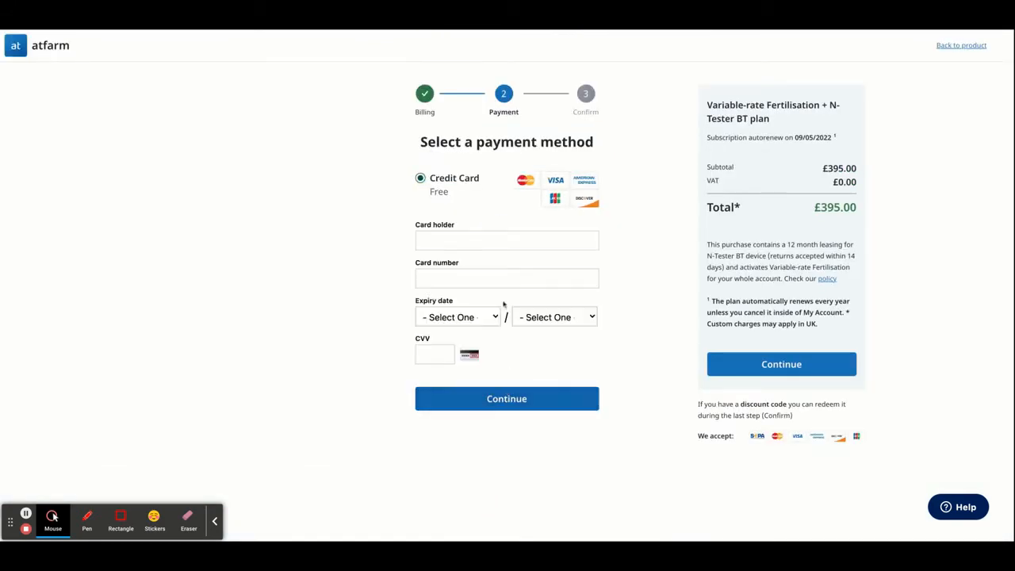
# Step: Enter the card holder's name, card number, expiry month and year, and security code
pyautogui.click(497, 243)
pyautogui.write('Agronomy Yara')
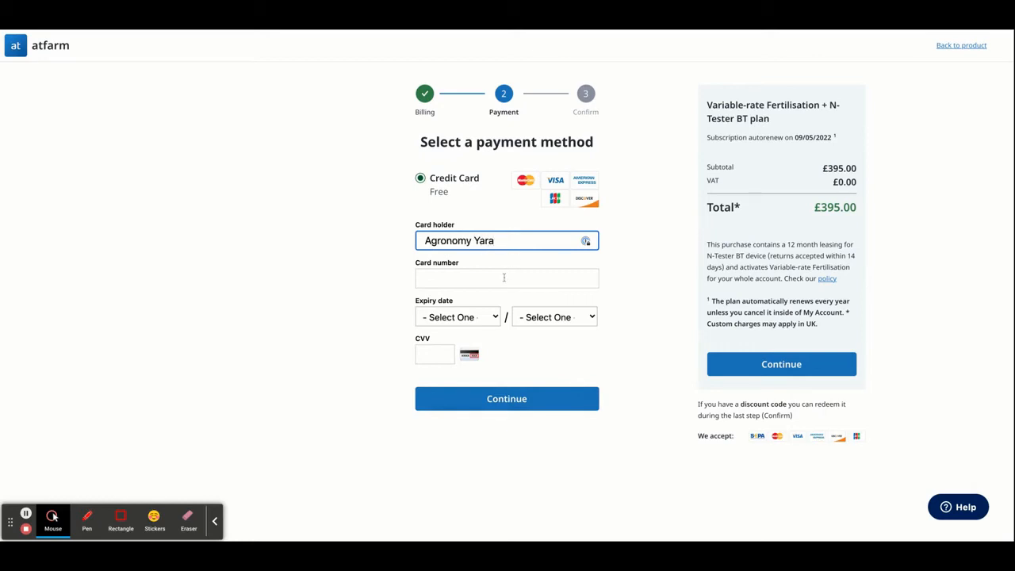
pyautogui.click(506, 276)
pyautogui.write('12')
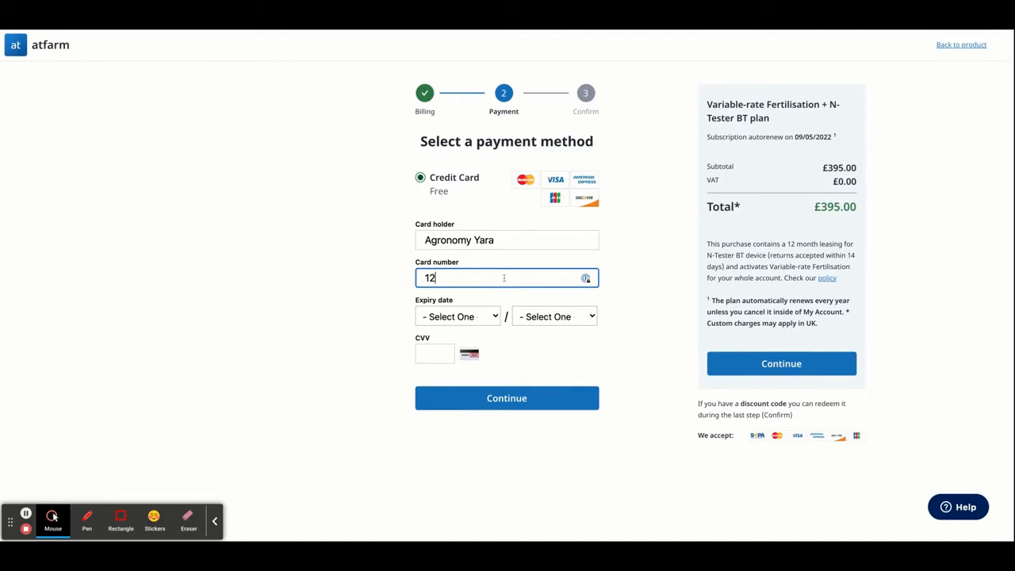
pyautogui.write('34 5678 9101 1')
pyautogui.press('BackSpace')
pyautogui.click(477, 317)
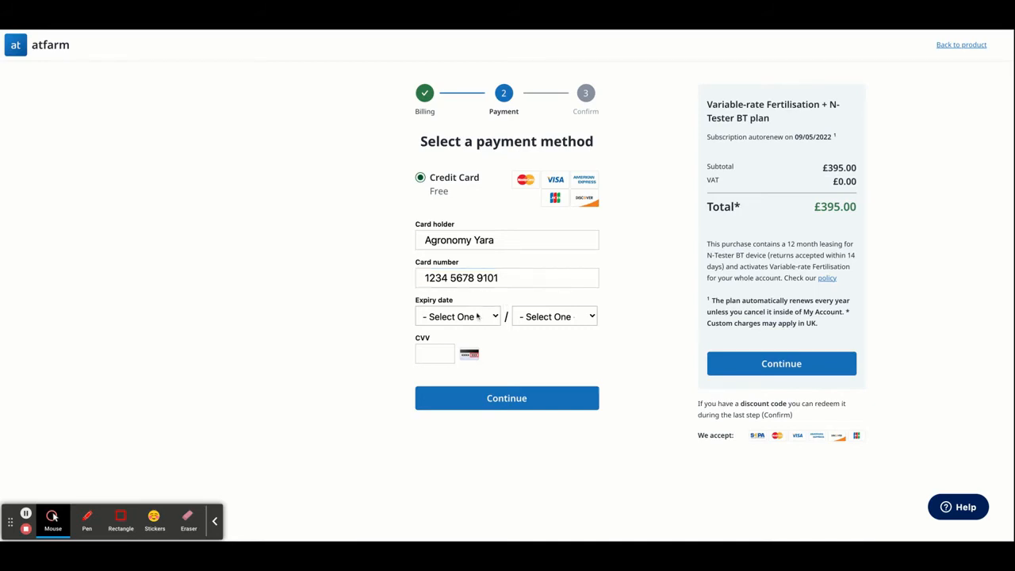
pyautogui.click(479, 348)
pyautogui.click(535, 321)
pyautogui.click(441, 356)
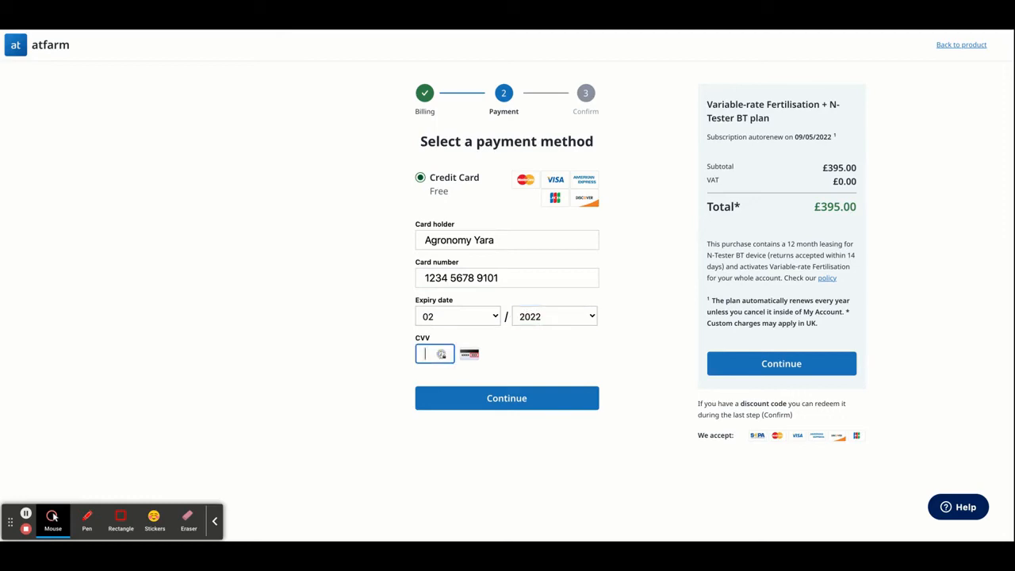
pyautogui.write('124')
pyautogui.scroll(-1, 507, 420)
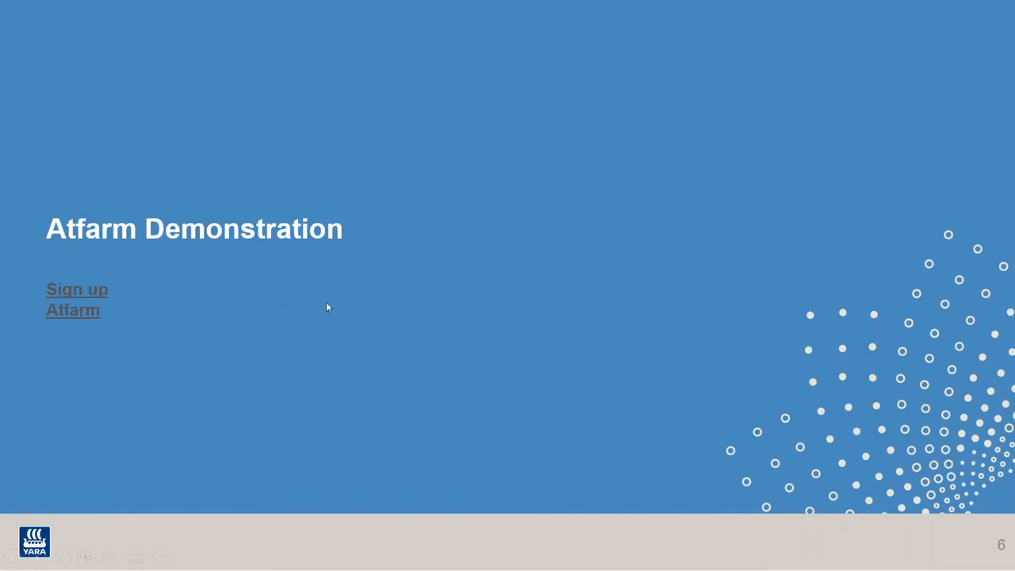
# Step: Follow the slide's Atfarm link to open the Farms page listing Demo Farm
pyautogui.click(61, 311)
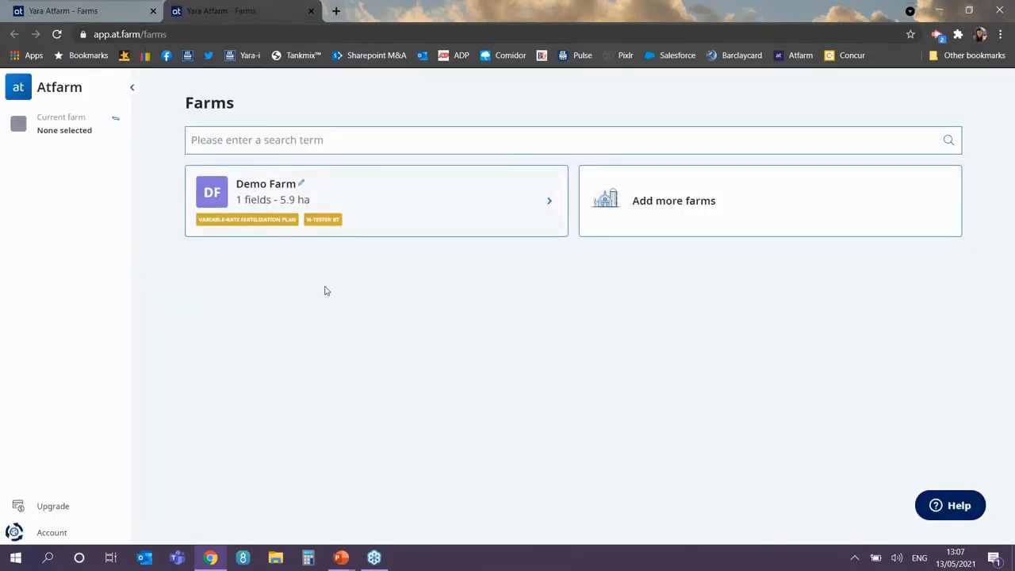
# Step: Add a new farm named Rowsley Farm with no notes
pyautogui.click(673, 210)
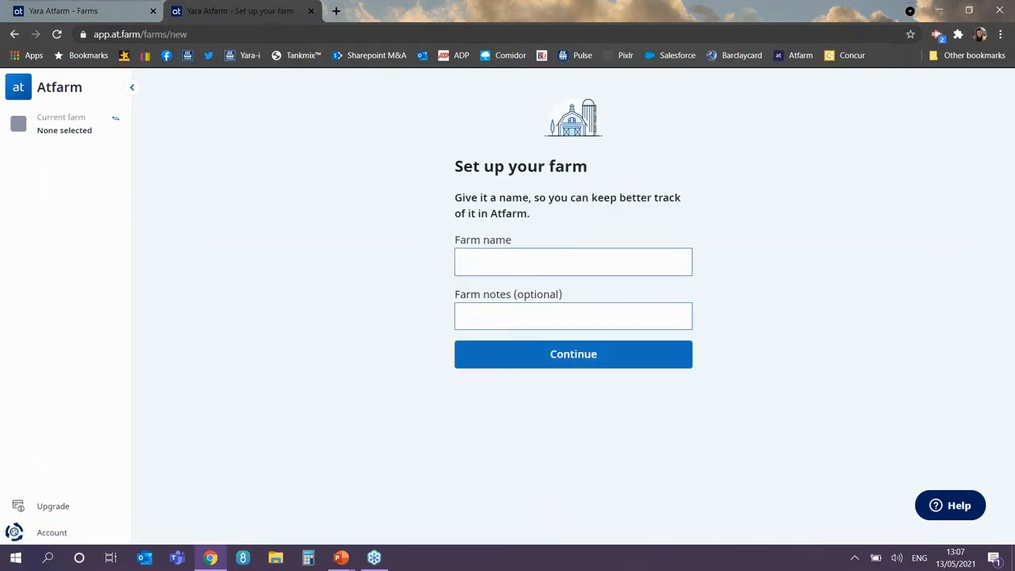
pyautogui.click(610, 267)
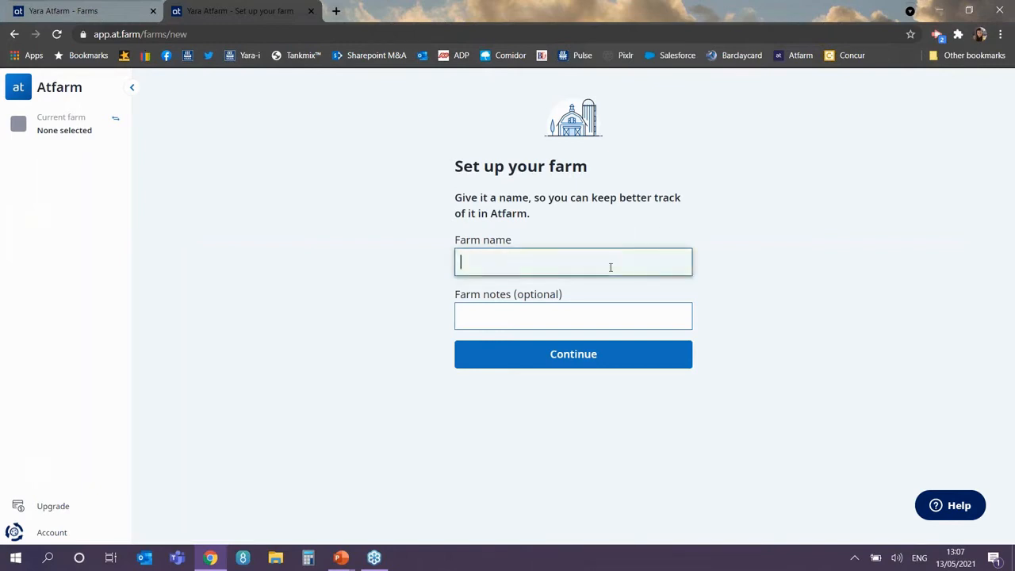
pyautogui.write('Rowsley Farm')
pyautogui.click(554, 313)
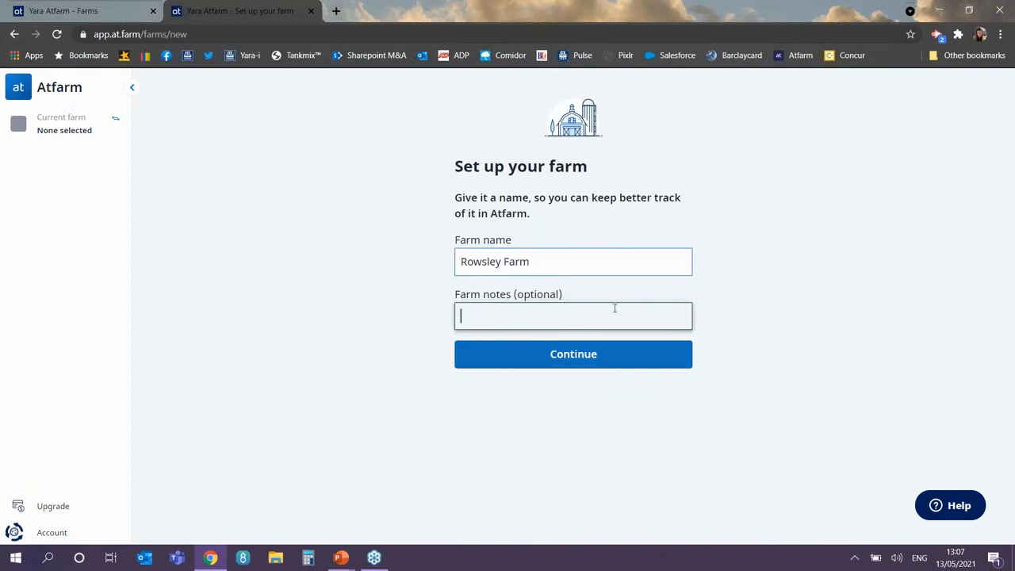
pyautogui.click(602, 358)
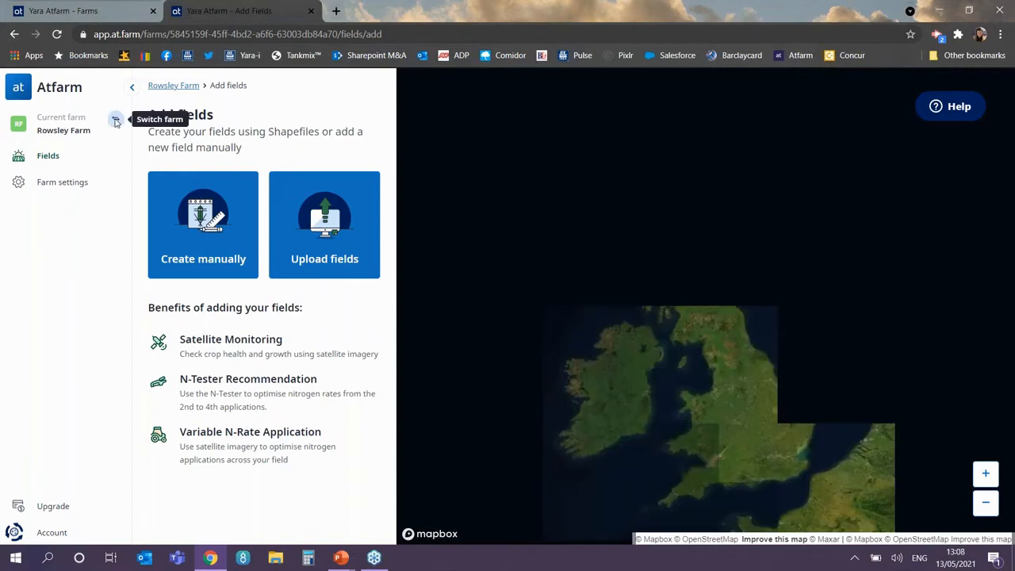
# Step: Switch to Demo Farm and start adding a new field from its field list
pyautogui.click(116, 120)
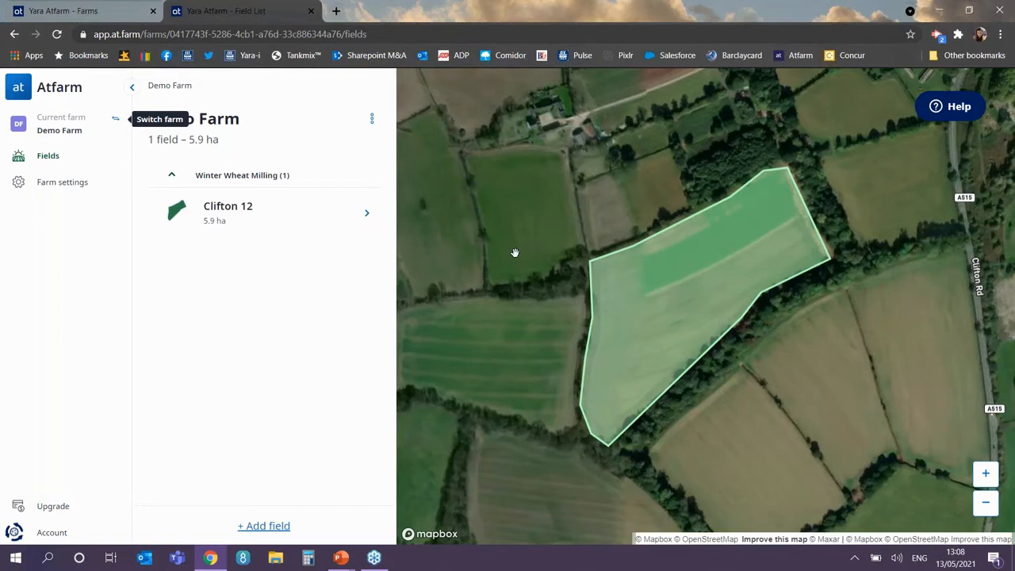
pyautogui.scroll(-1, 515, 252)
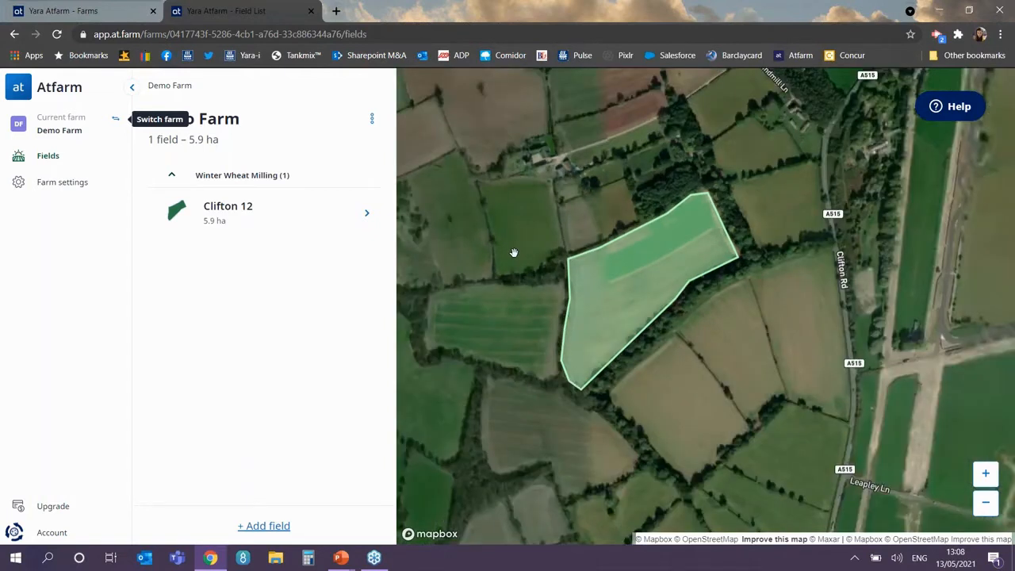
pyautogui.scroll(-1, 507, 252)
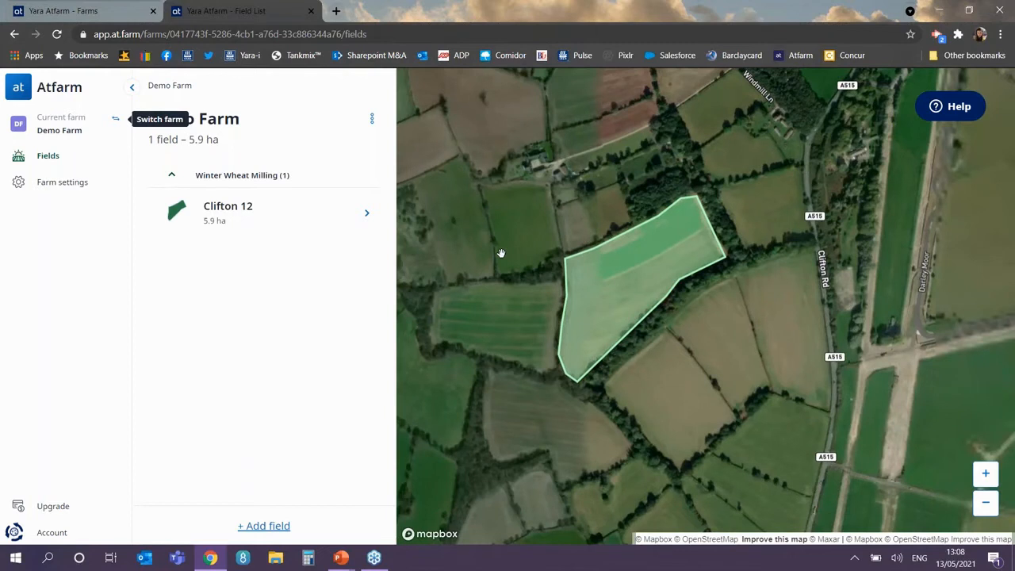
pyautogui.scroll(-2, 500, 253)
pyautogui.moveTo(422, 235); pyautogui.dragTo(473, 239)
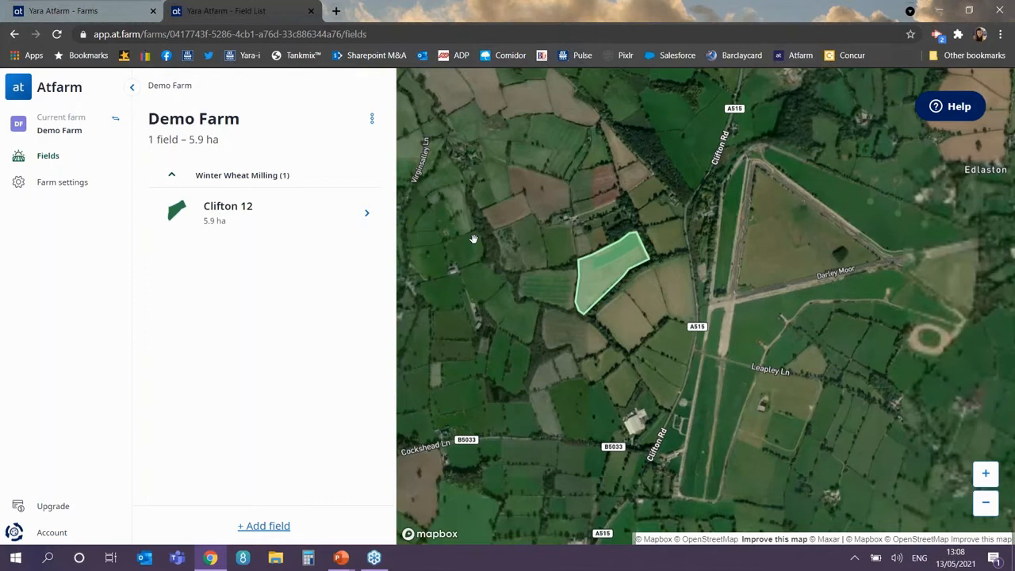
pyautogui.click(264, 526)
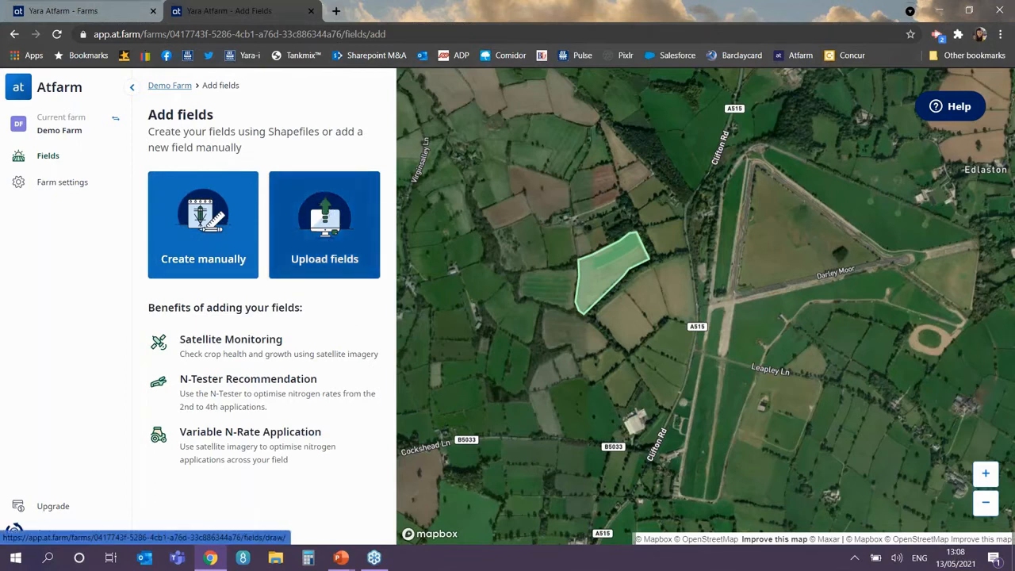
# Step: Choose manual field creation and centre the map on the field south-west of Clifton 12
pyautogui.click(209, 244)
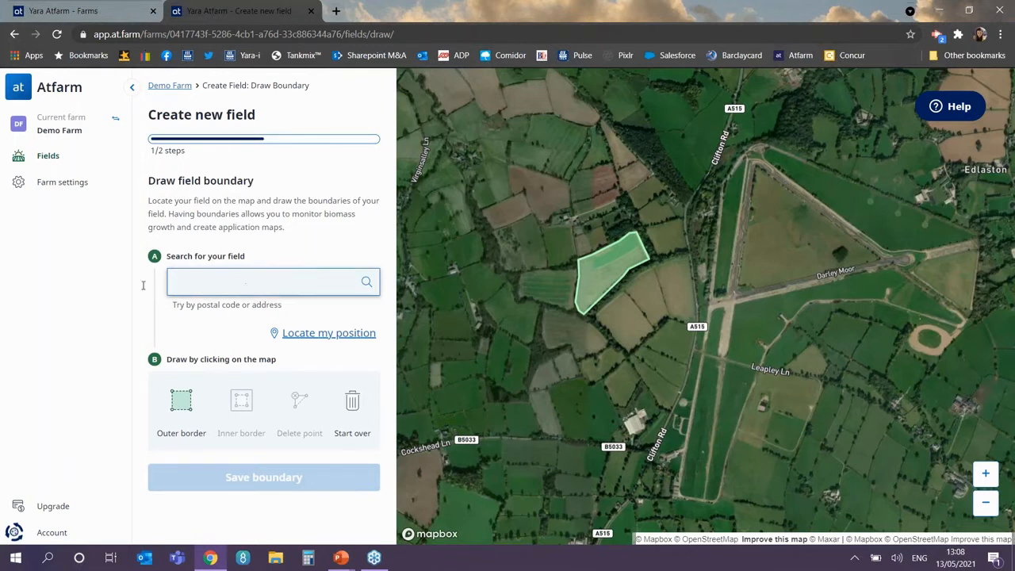
pyautogui.click(290, 316)
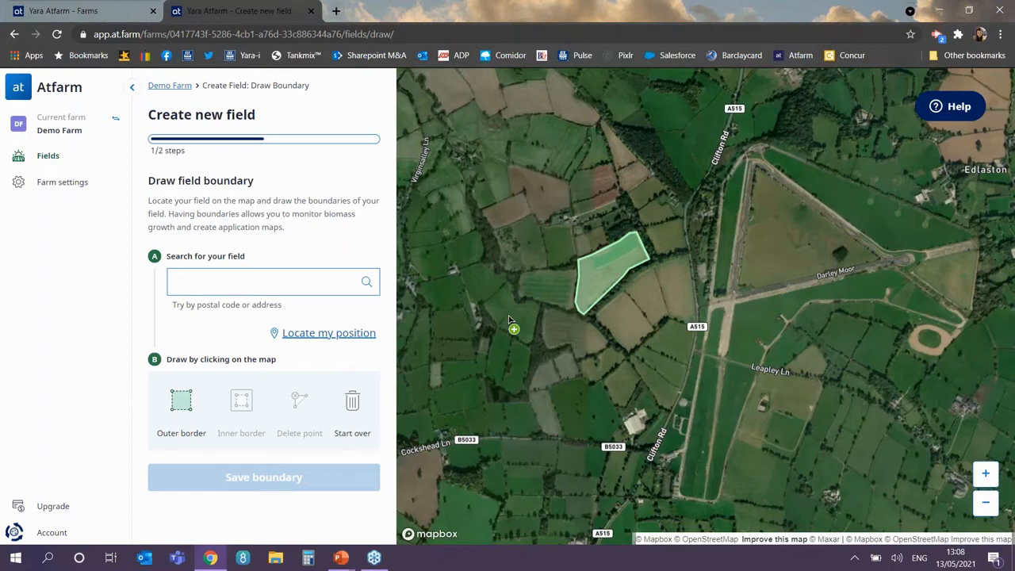
pyautogui.moveTo(509, 319); pyautogui.dragTo(499, 332)
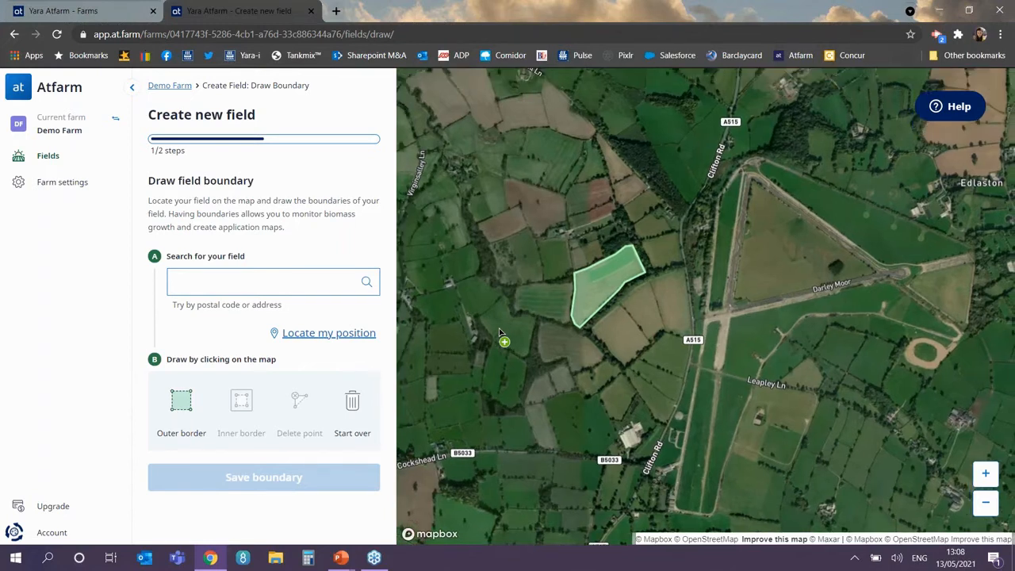
pyautogui.moveTo(500, 331); pyautogui.dragTo(486, 344)
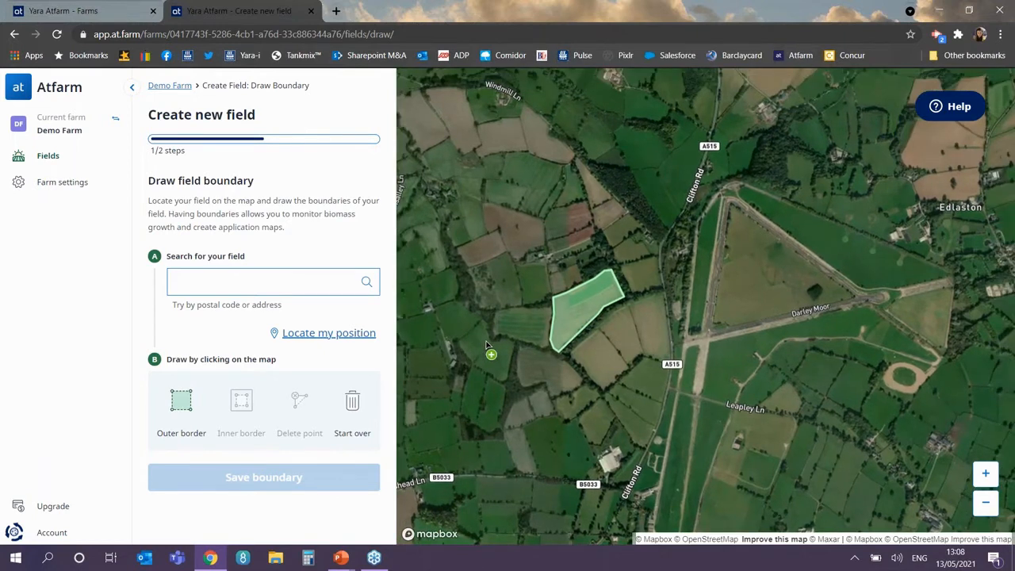
pyautogui.scroll(2, 486, 344)
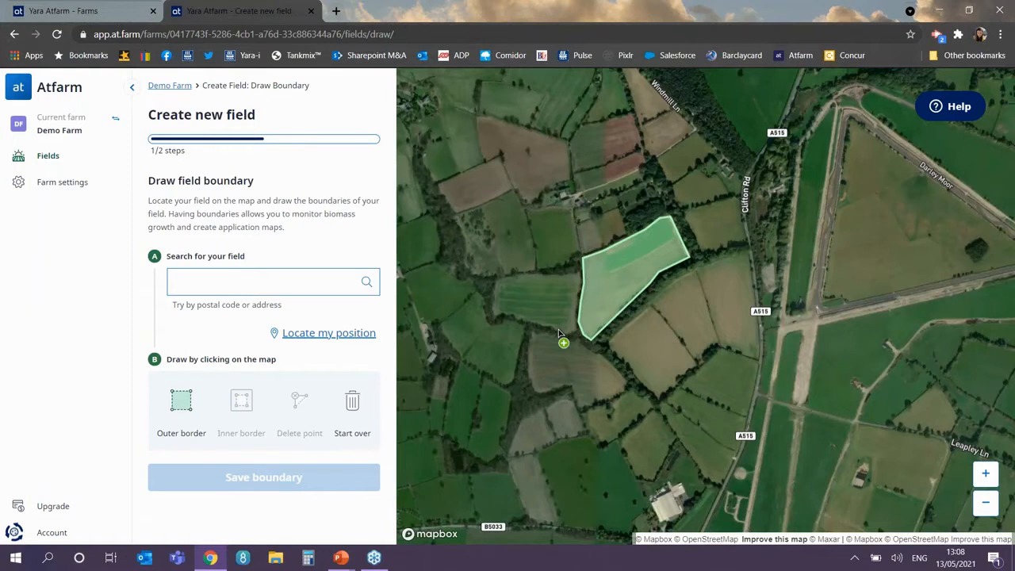
pyautogui.scroll(2, 558, 333)
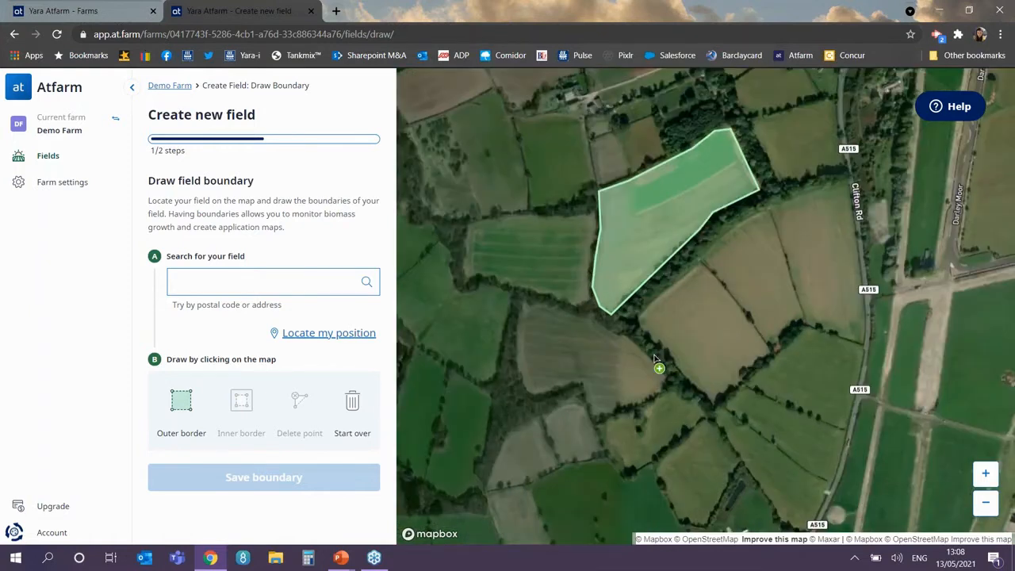
# Step: Trace the field's outer edge point by point and close the boundary at the start
pyautogui.click(537, 287)
pyautogui.click(549, 384)
pyautogui.click(597, 369)
pyautogui.click(614, 404)
pyautogui.click(652, 387)
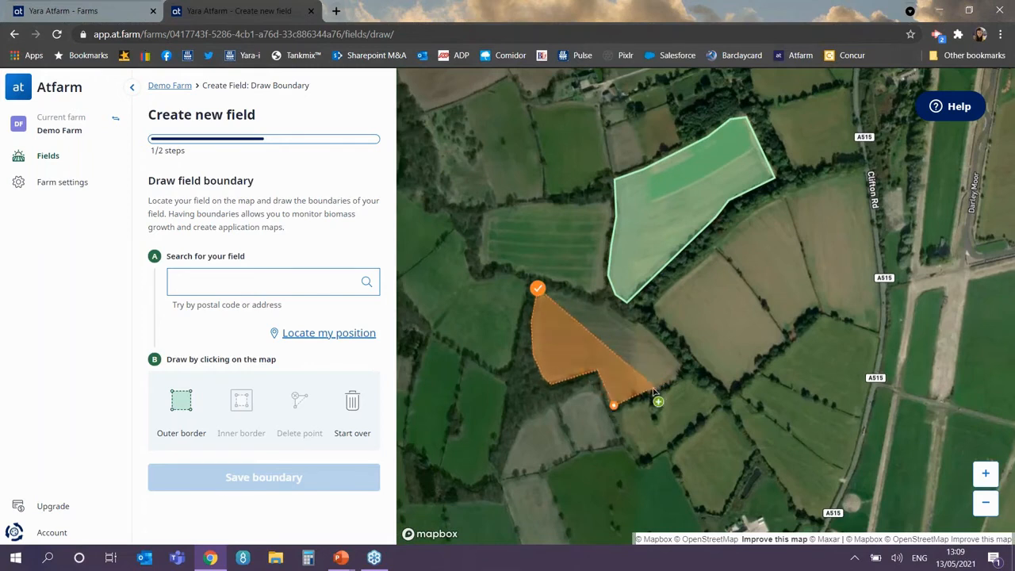
pyautogui.click(678, 363)
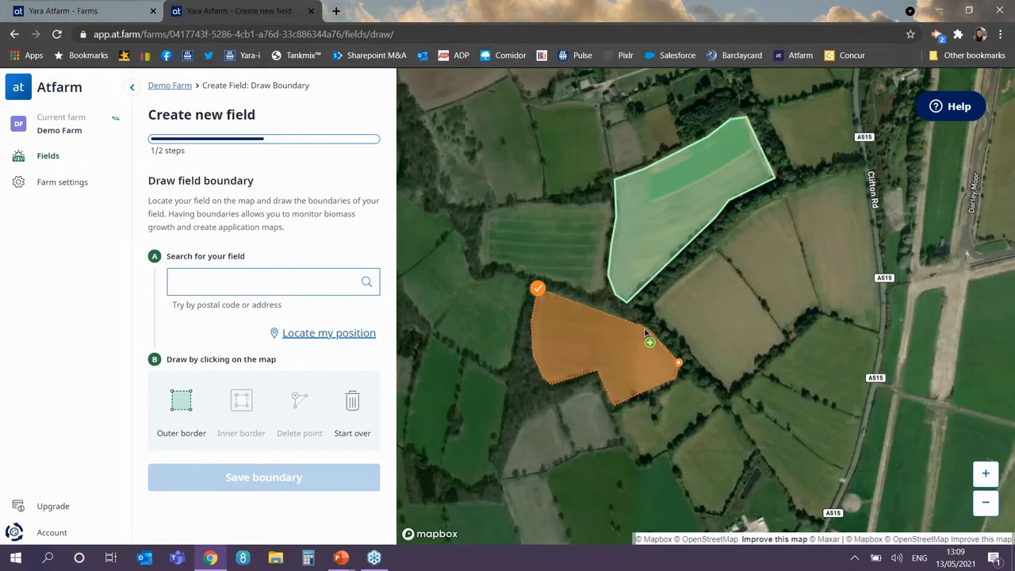
pyautogui.click(640, 325)
pyautogui.click(601, 310)
pyautogui.click(563, 294)
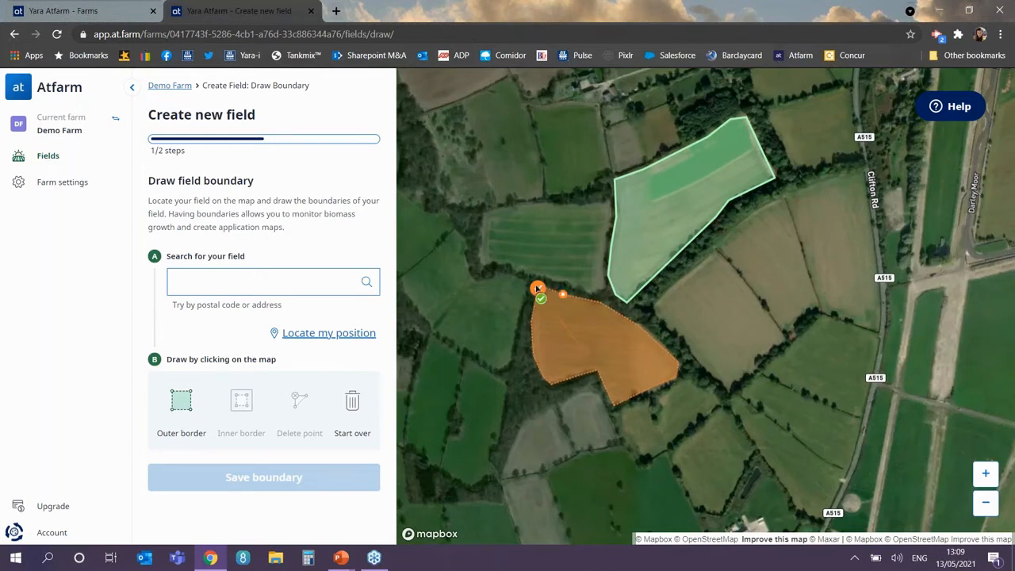
pyautogui.click(537, 290)
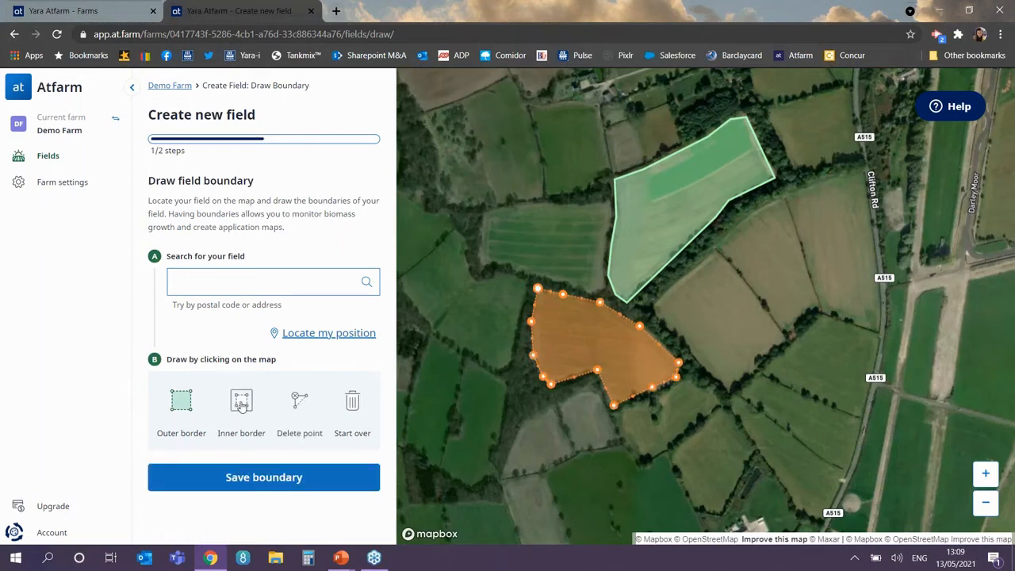
# Step: Mark an inner exclusion area over the small dark patch inside the field
pyautogui.click(242, 403)
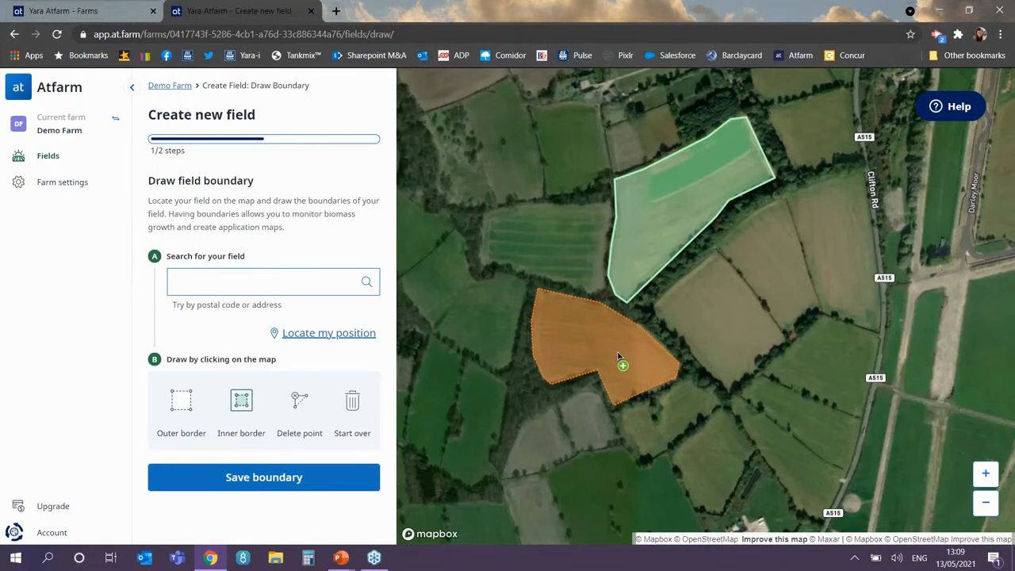
pyautogui.scroll(2, 618, 356)
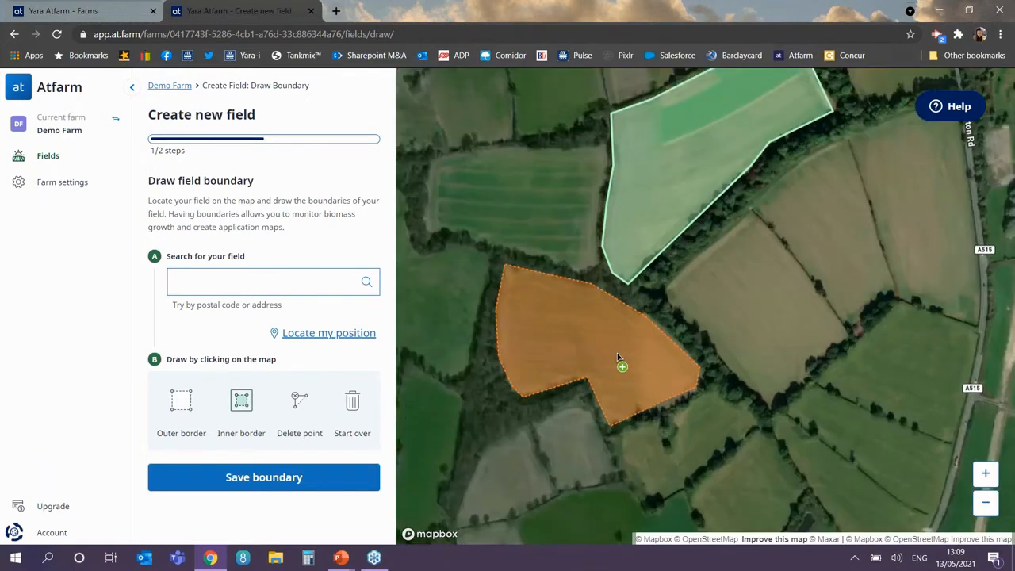
pyautogui.scroll(1, 617, 358)
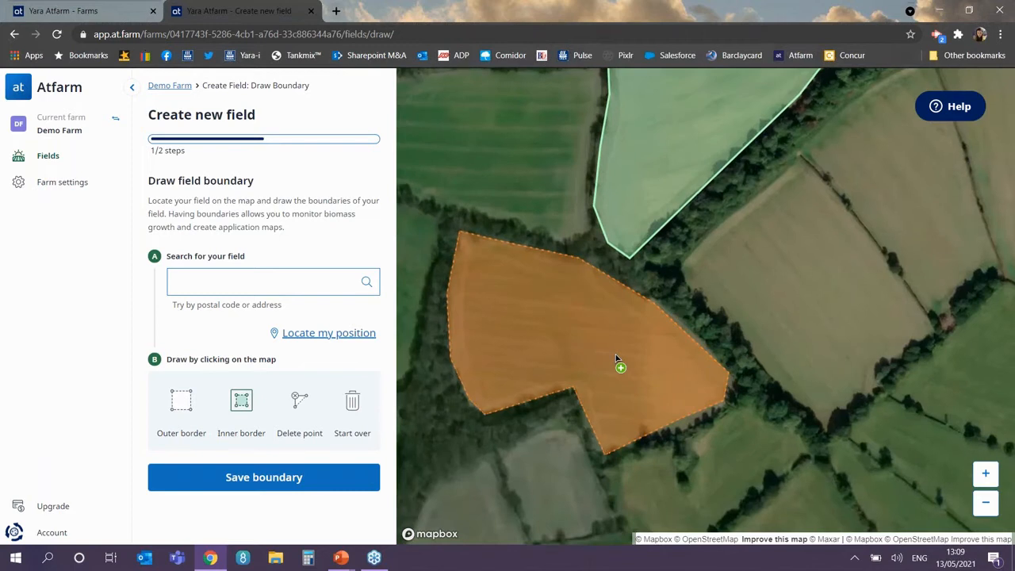
pyautogui.scroll(2, 616, 358)
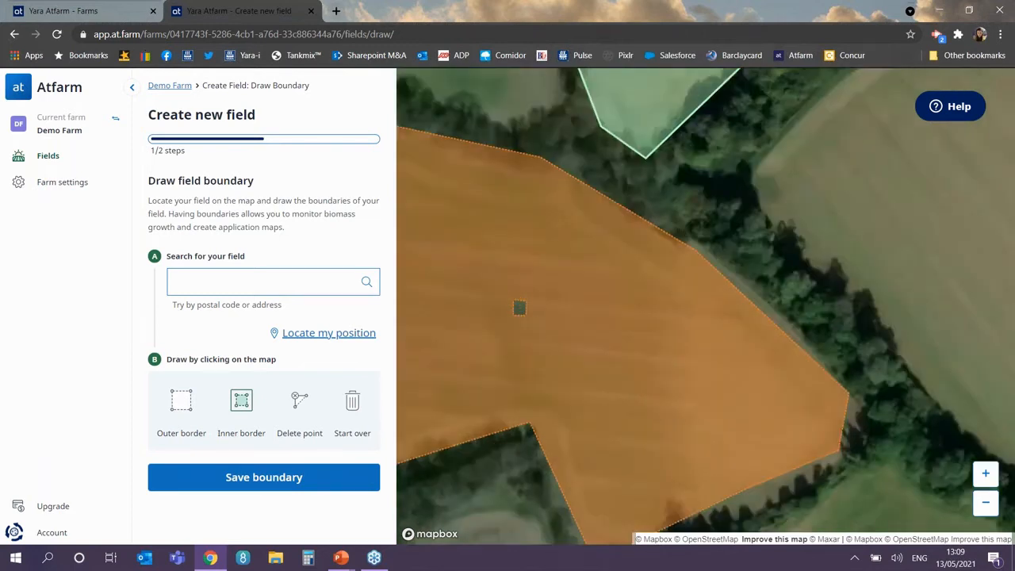
pyautogui.click(558, 384)
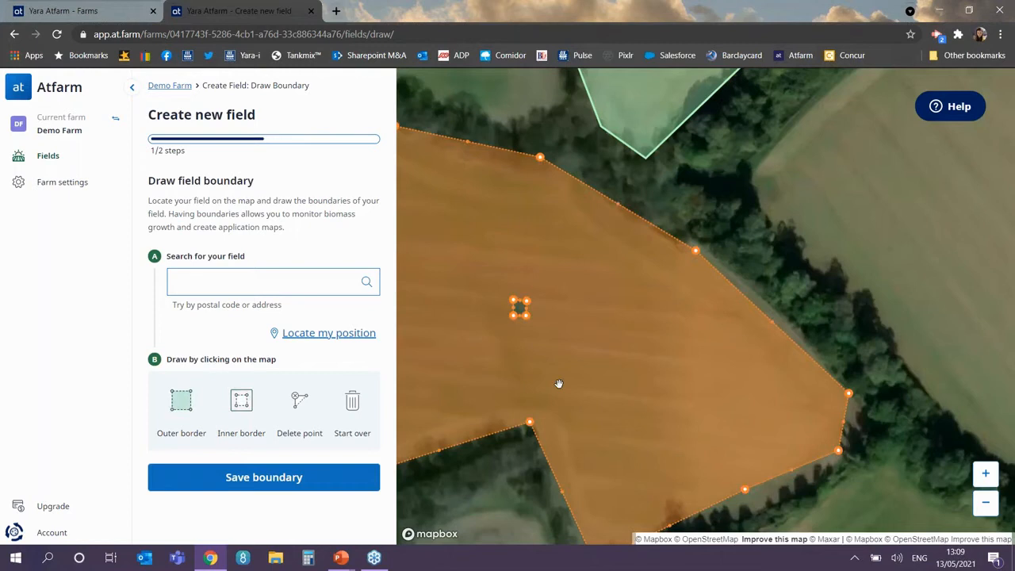
# Step: Zoom back out to the whole field and save the boundary at 4.1 ha
pyautogui.scroll(-1, 558, 384)
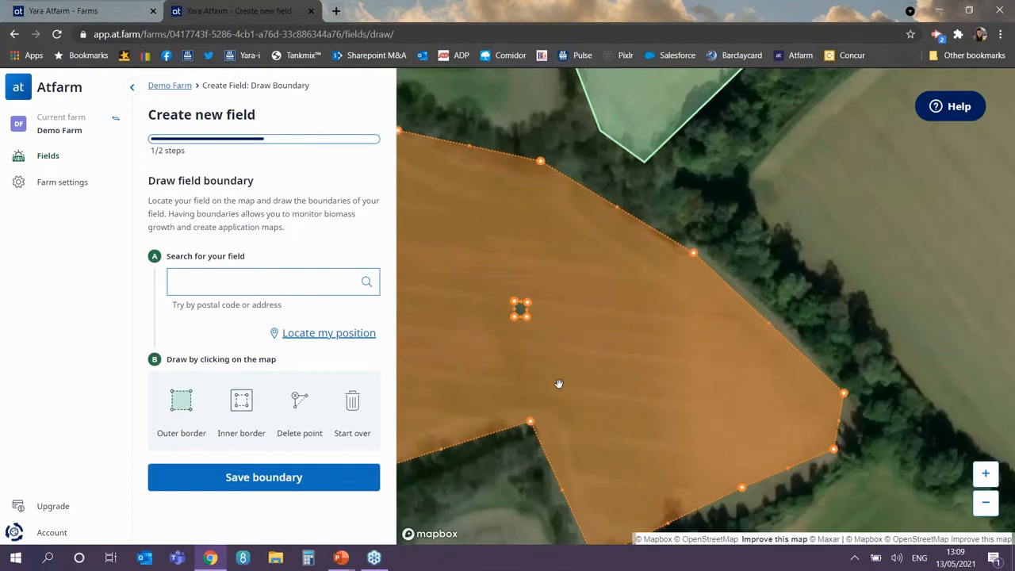
pyautogui.scroll(-1, 558, 384)
pyautogui.scroll(-1, 558, 384)
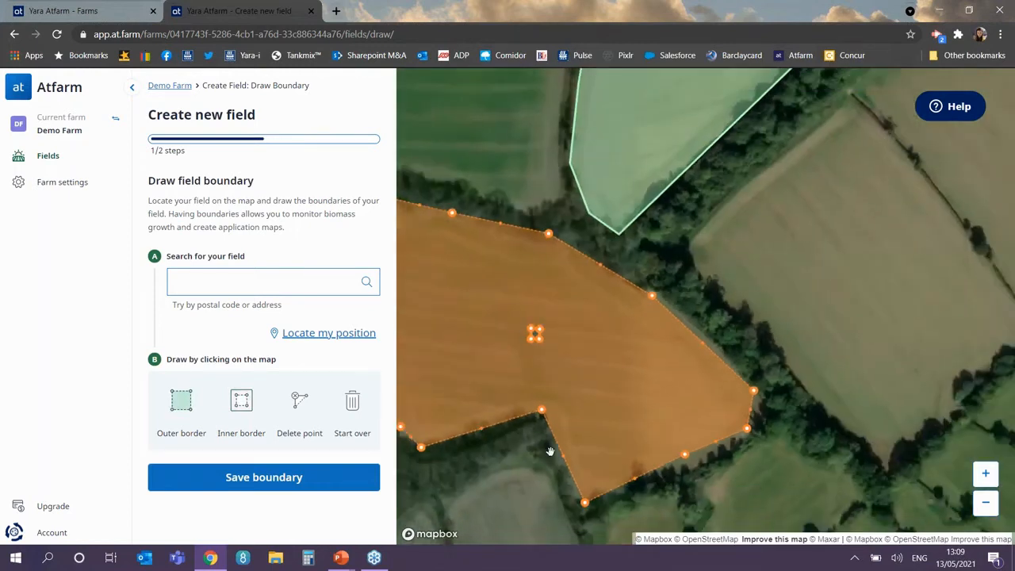
pyautogui.moveTo(550, 451); pyautogui.dragTo(630, 415)
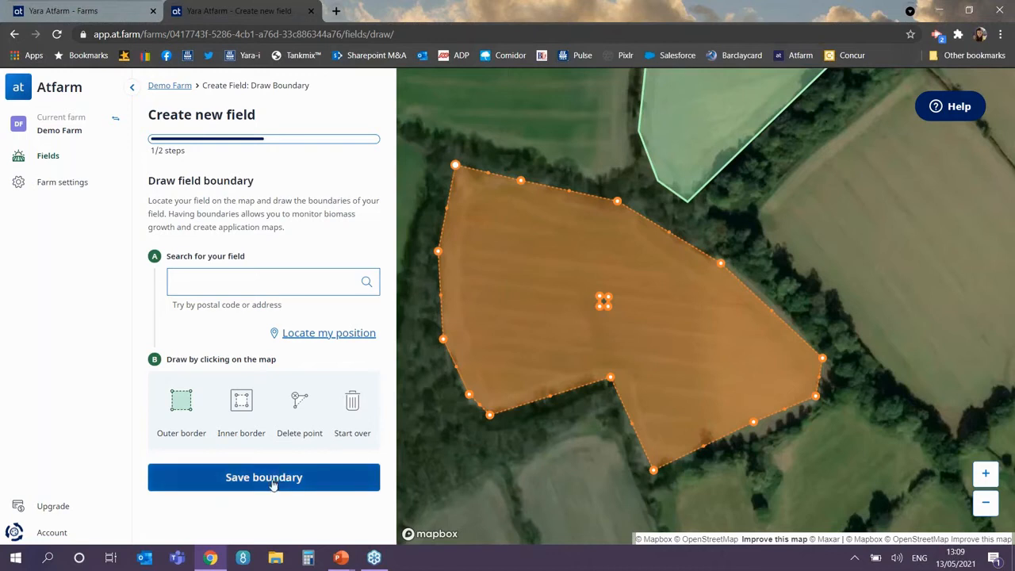
pyautogui.click(324, 486)
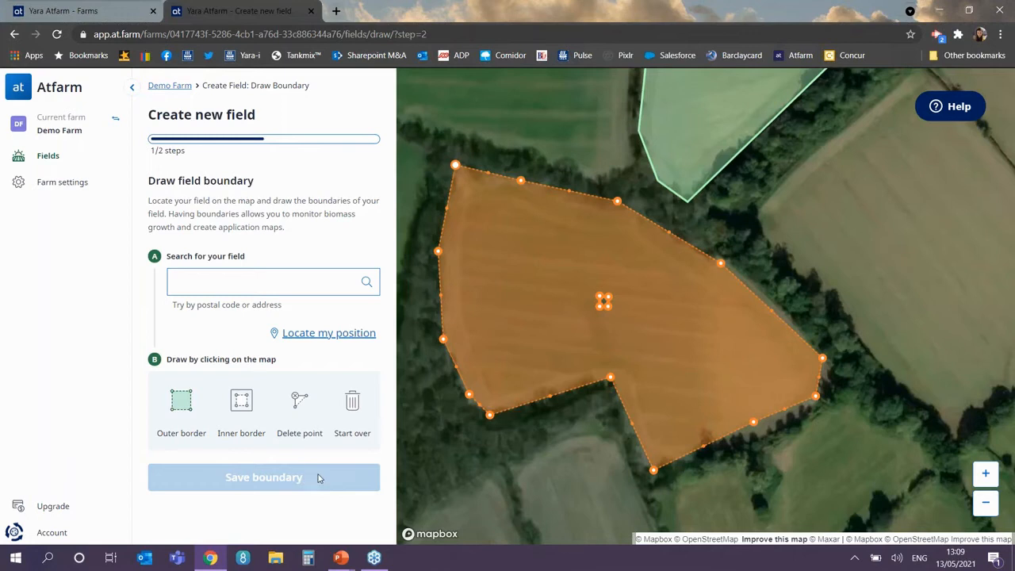
# Step: Name the field Darley 11, set crop class Winter wheat and type Milling, and save it
pyautogui.click(172, 316)
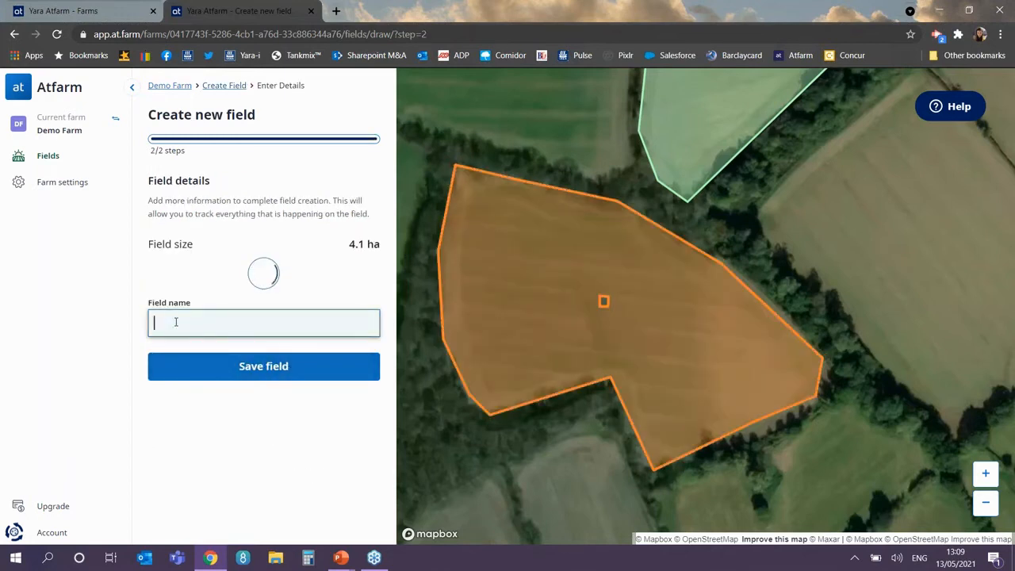
pyautogui.write('Da')
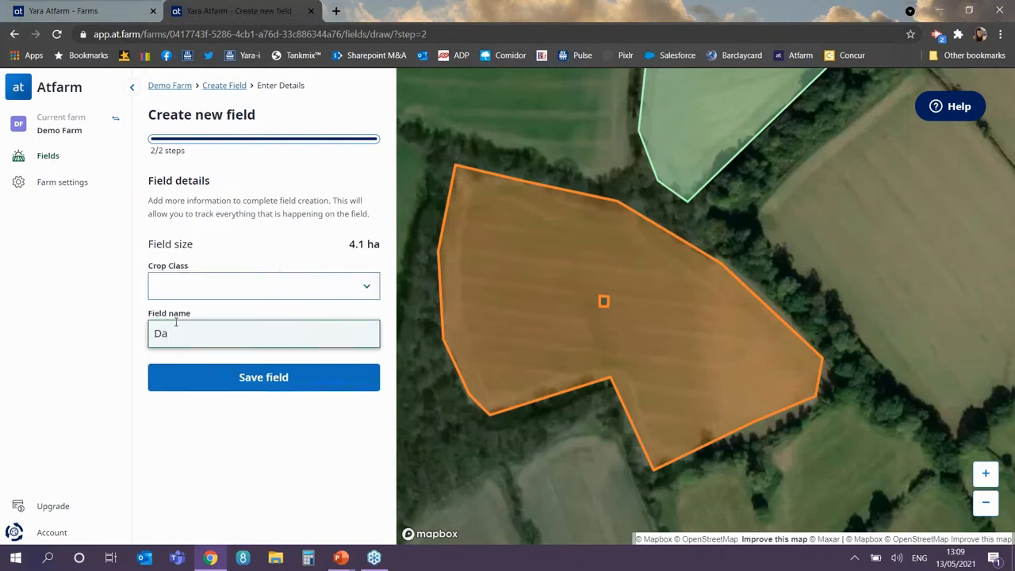
pyautogui.write('rley 11')
pyautogui.click(249, 294)
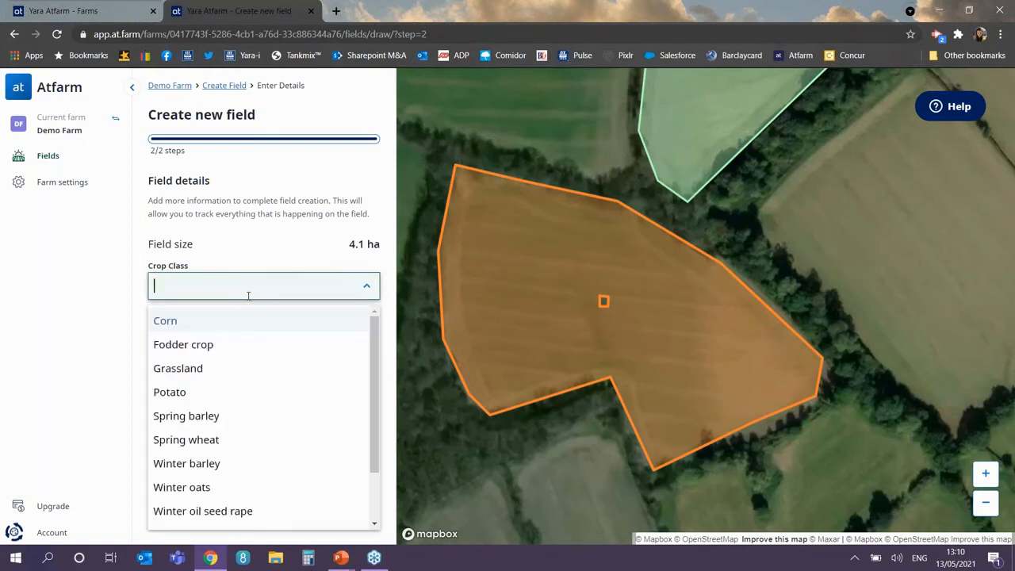
pyautogui.moveTo(376, 343); pyautogui.dragTo(380, 391)
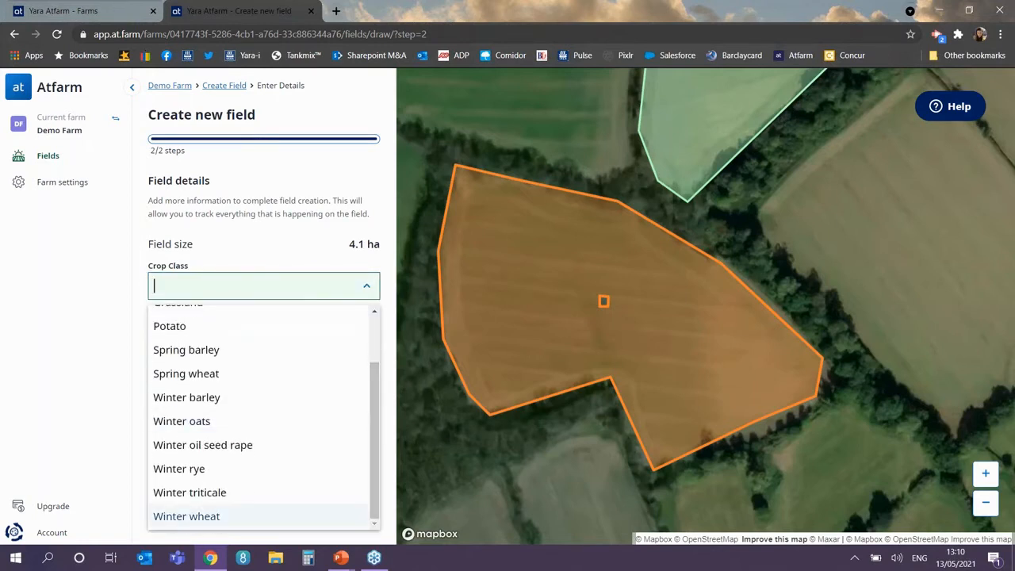
pyautogui.click(209, 517)
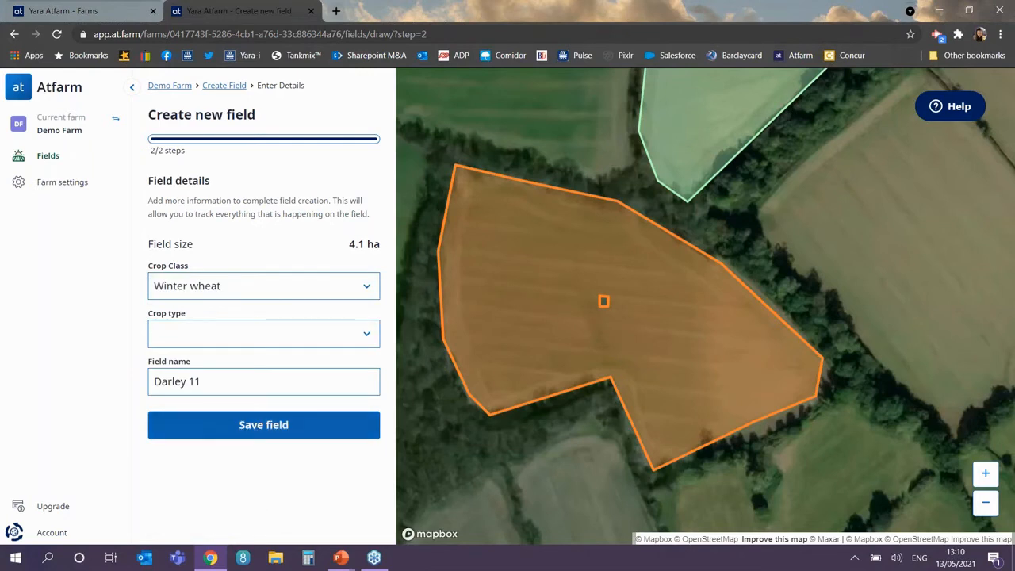
pyautogui.click(339, 330)
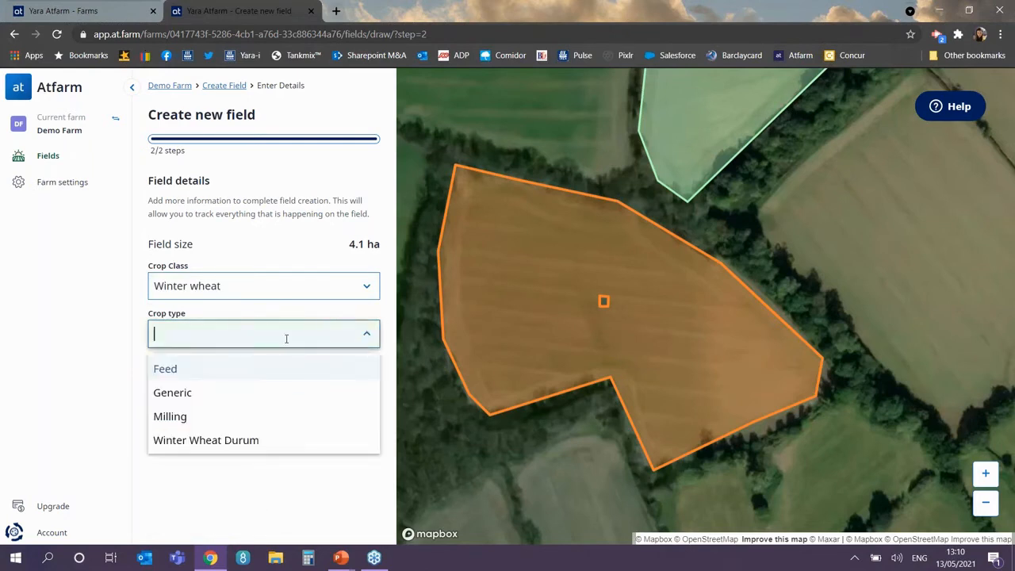
pyautogui.click(236, 417)
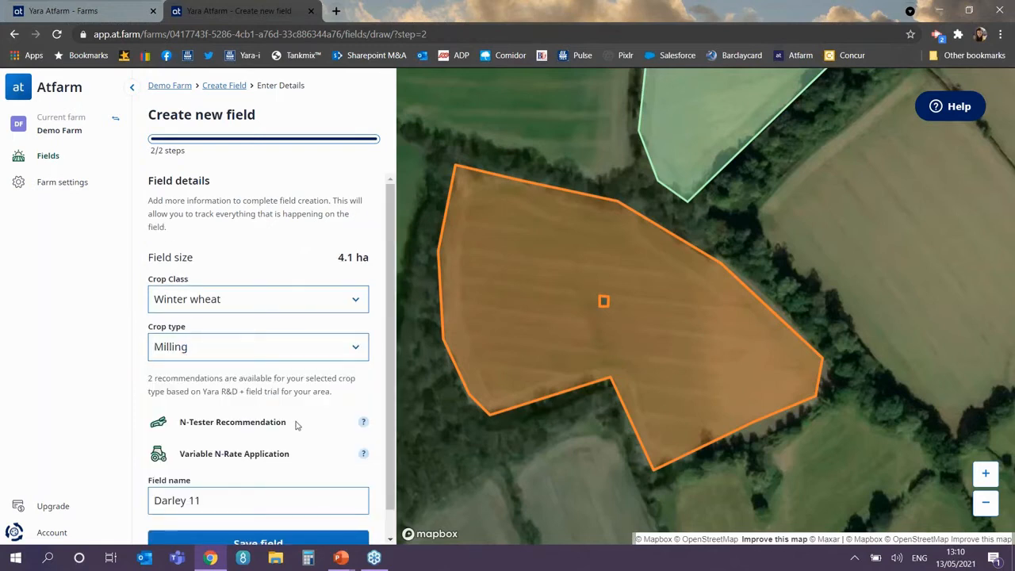
pyautogui.scroll(-1, 295, 426)
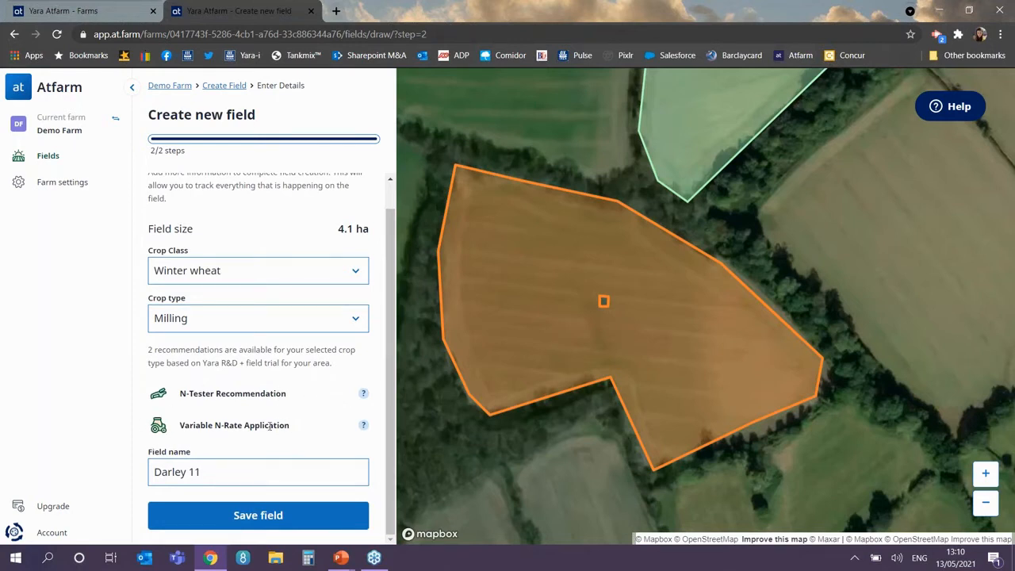
pyautogui.click(251, 516)
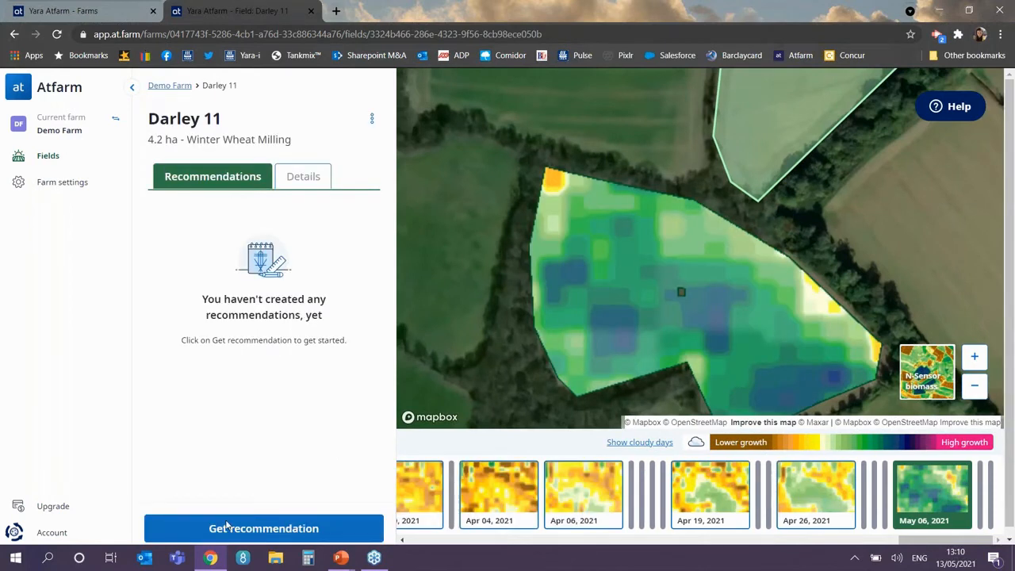
# Step: Go back to Demo Farm's field list and begin adding another field
pyautogui.click(169, 87)
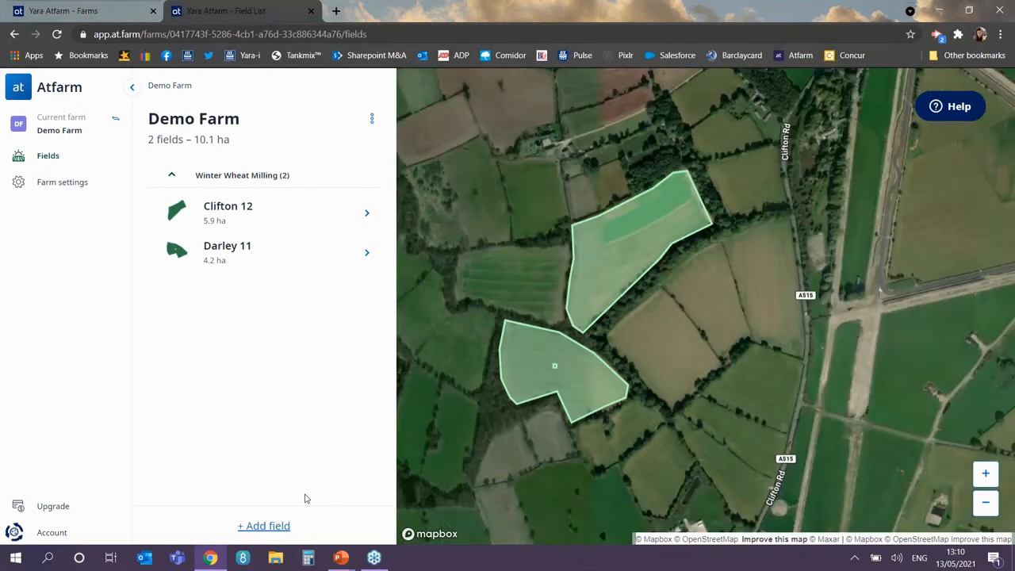
pyautogui.click(264, 526)
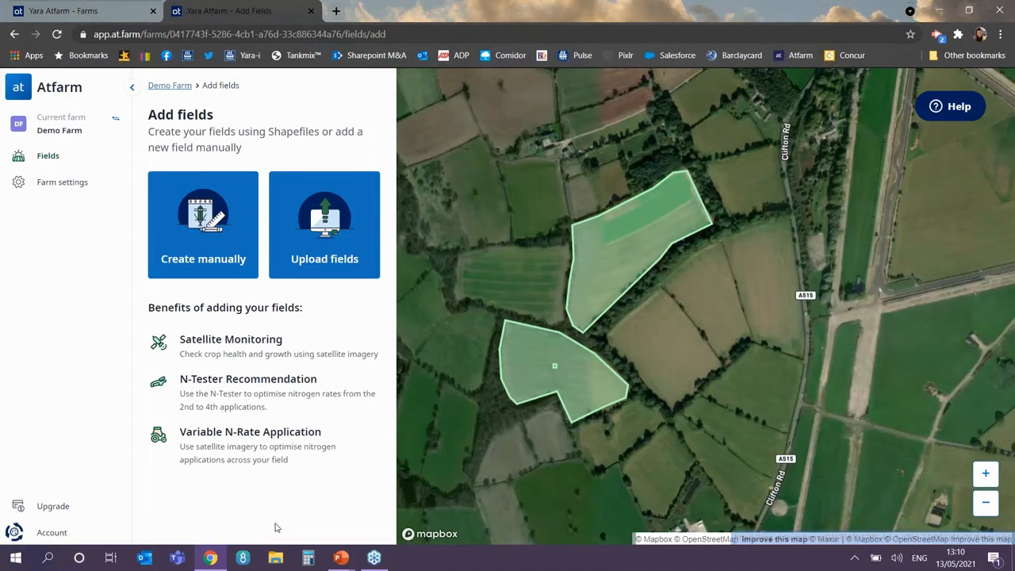
# Step: Upload the Wheat 13.kml boundary file from Downloads into Demo Farm
pyautogui.click(208, 266)
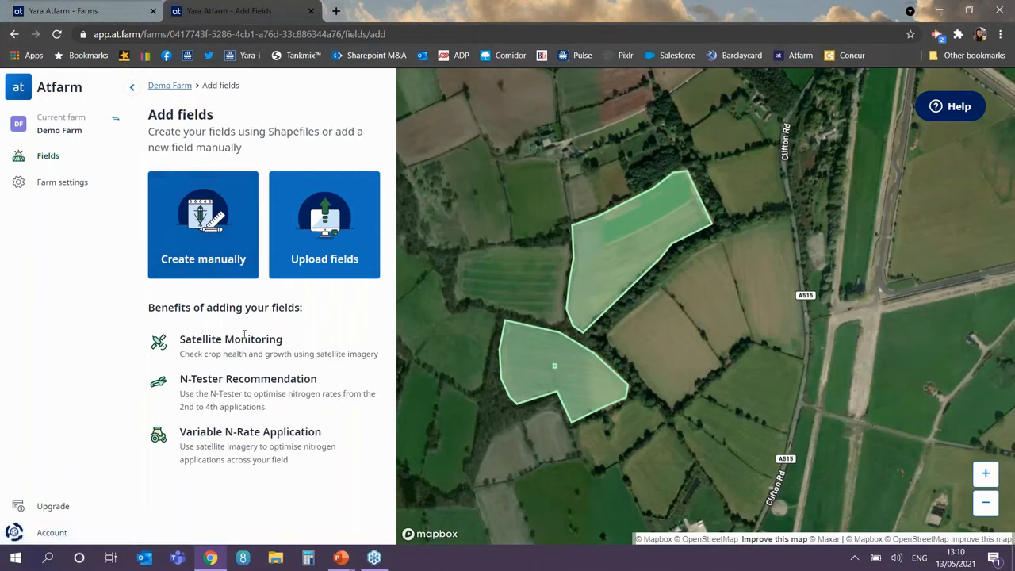
pyautogui.click(340, 251)
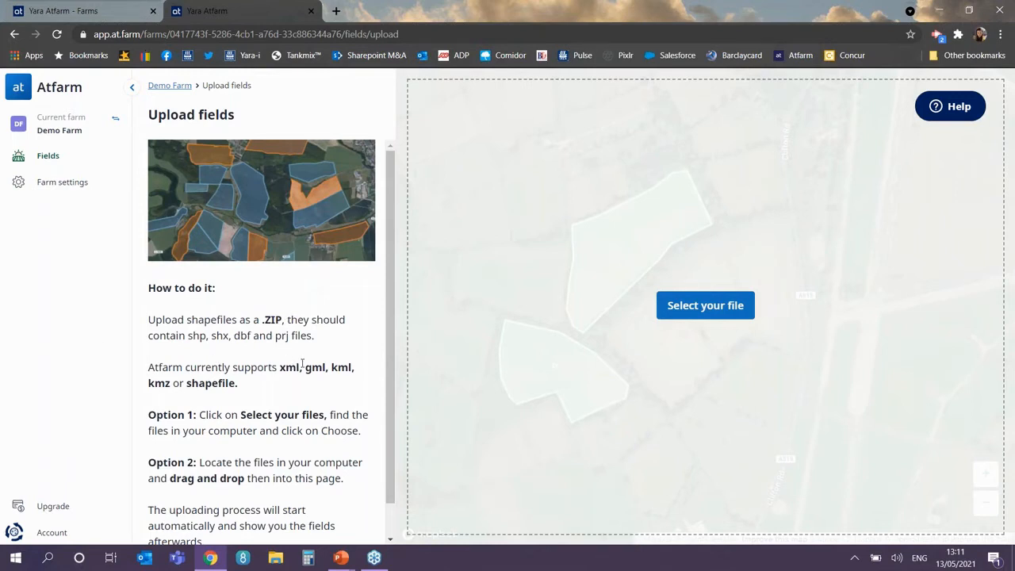
pyautogui.click(705, 306)
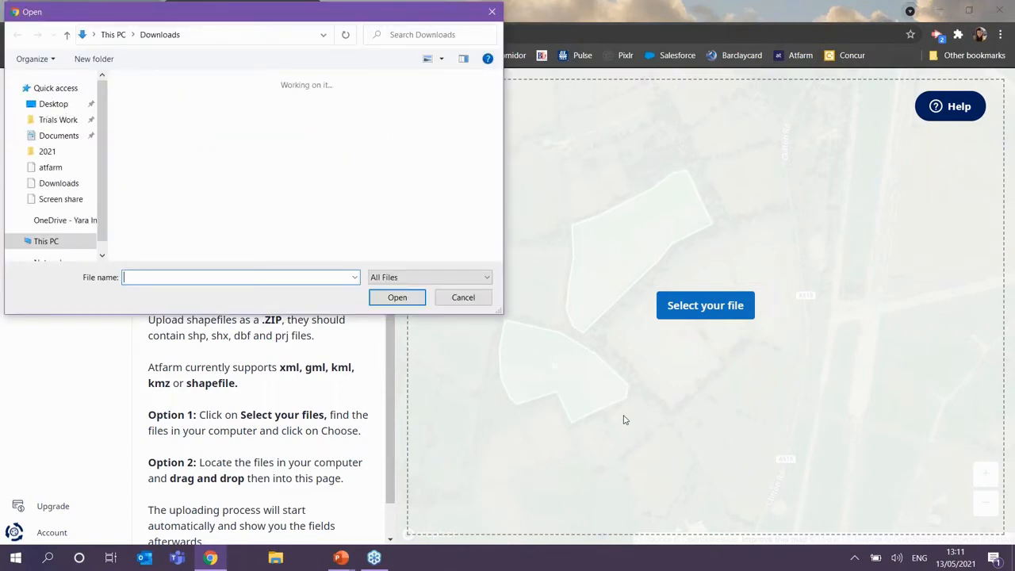
pyautogui.click(162, 133)
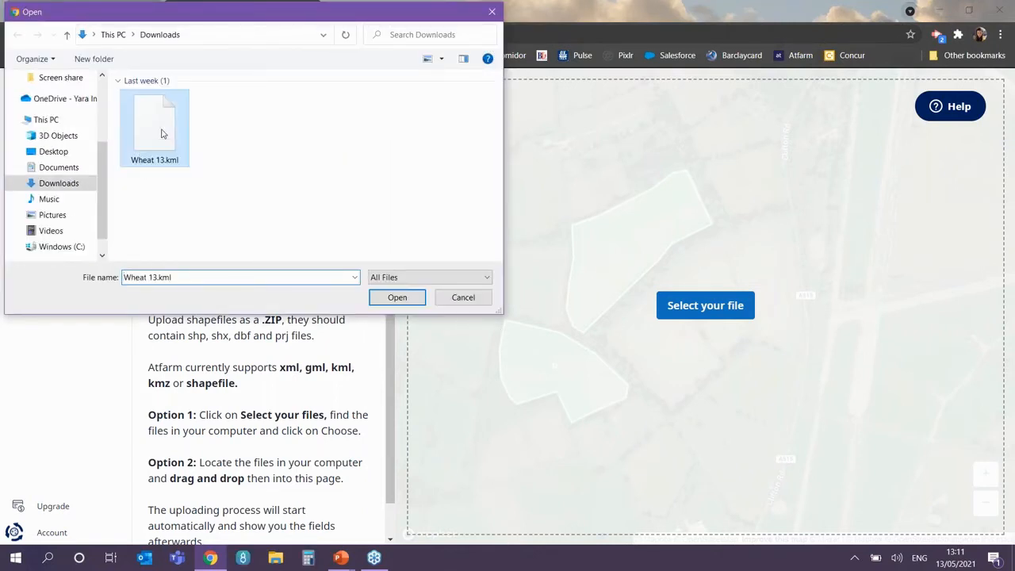
pyautogui.doubleClick(161, 133)
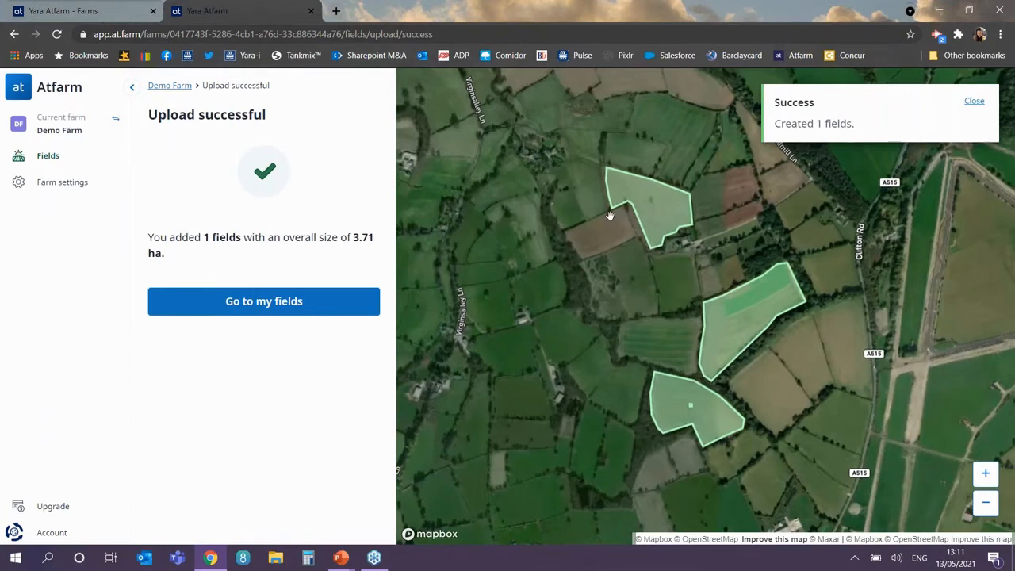
# Step: Open the new Wheat 13 field and save it with crop type Winter Wheat Milling
pyautogui.click(269, 306)
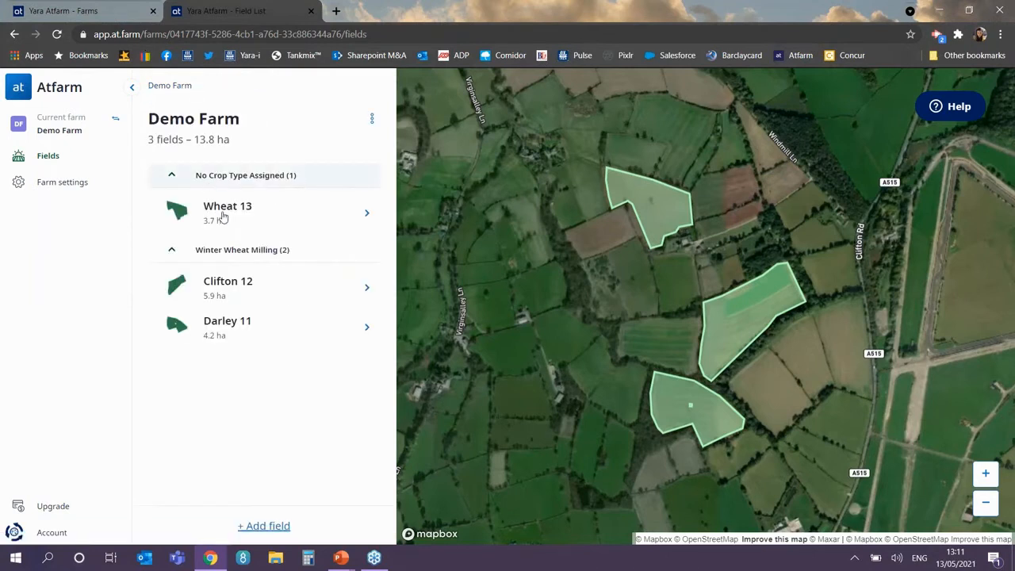
pyautogui.click(247, 207)
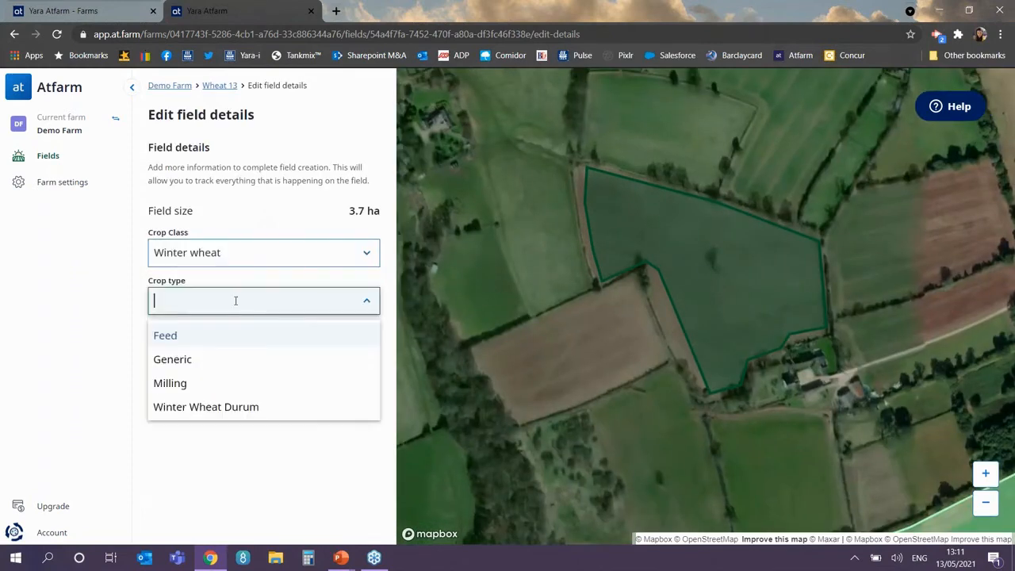
pyautogui.click(191, 383)
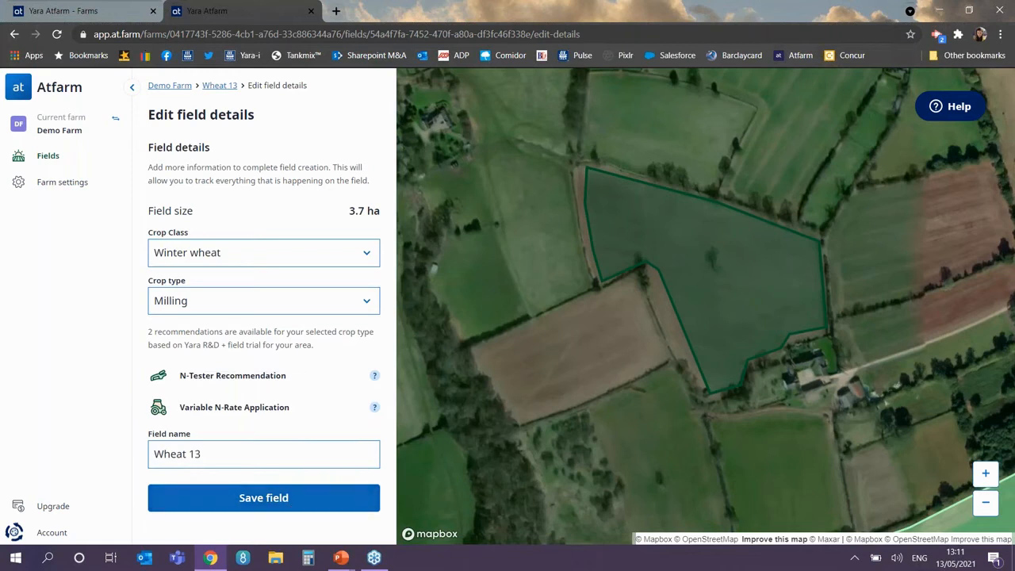
pyautogui.click(281, 499)
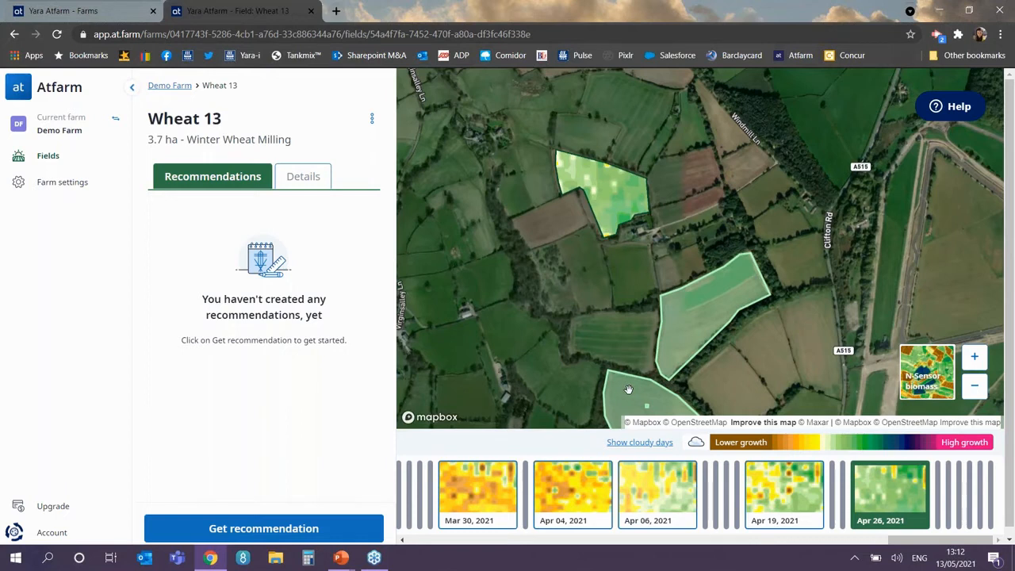
# Step: Open the Darley 11 field and pan the map to centre it
pyautogui.click(628, 389)
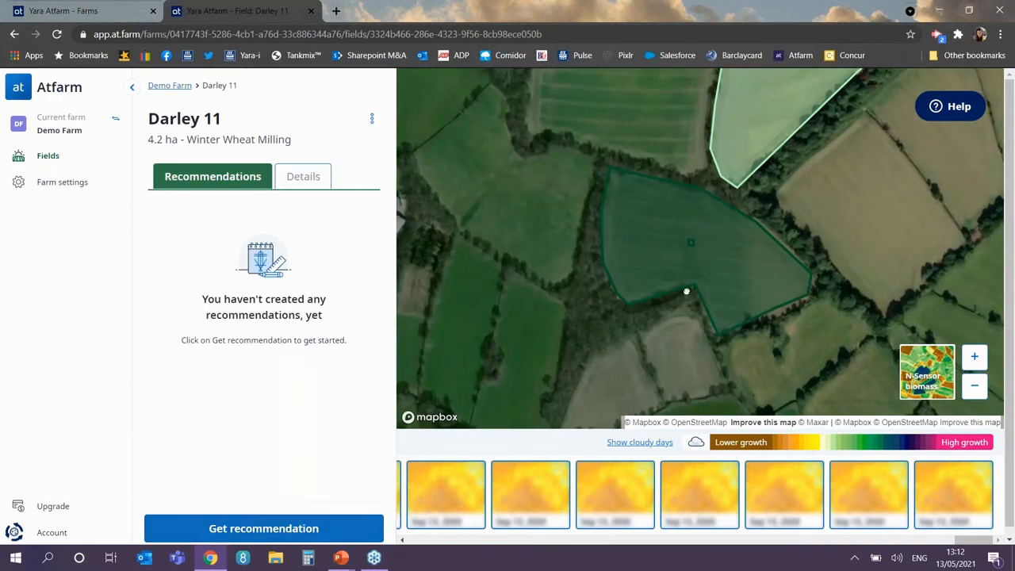
pyautogui.moveTo(687, 291); pyautogui.dragTo(580, 332)
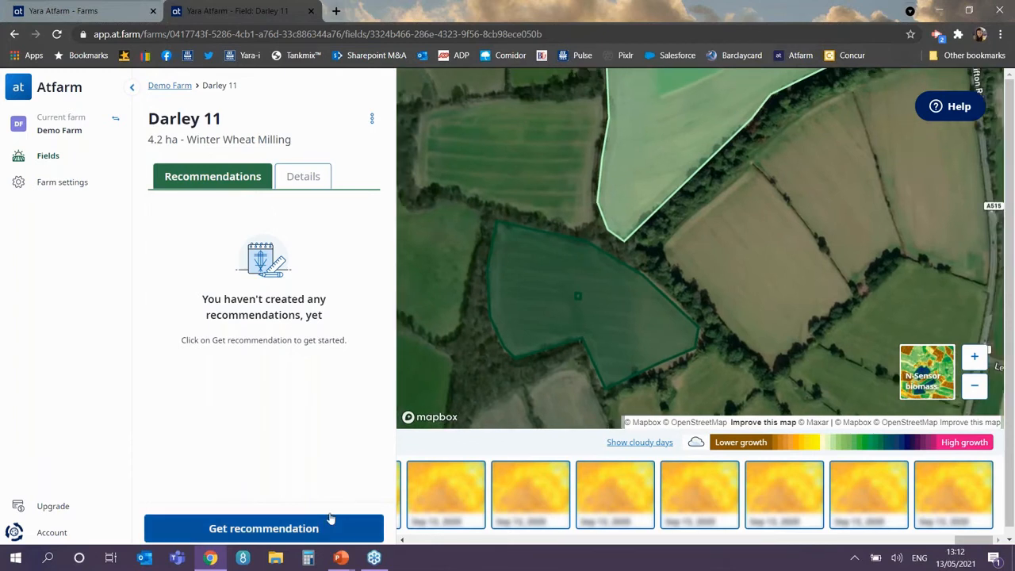
# Step: Start a Variable N-Rate map for Darley 11 using the 6 May 2021 image and stage 30 - 36
pyautogui.click(331, 523)
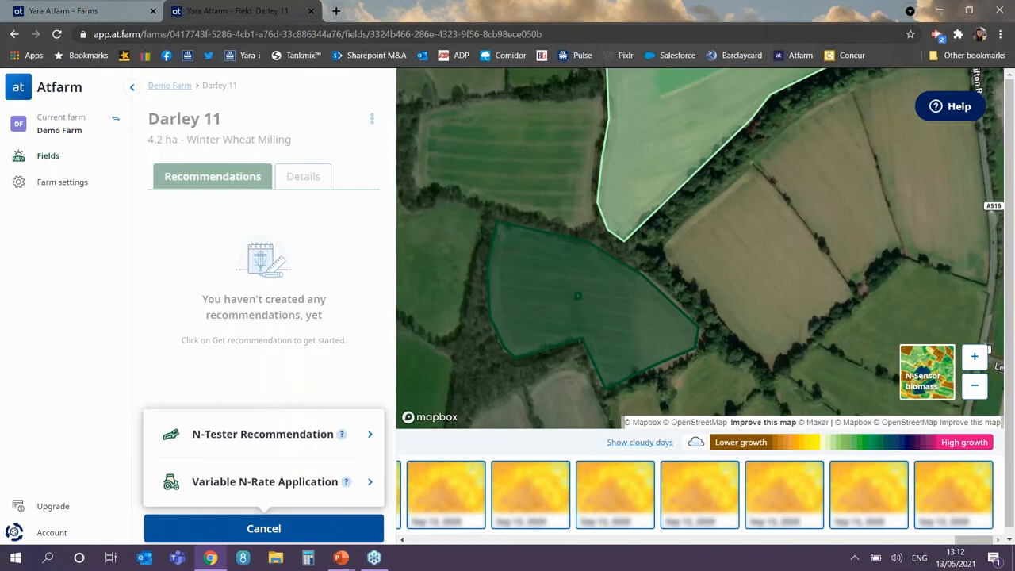
pyautogui.click(279, 483)
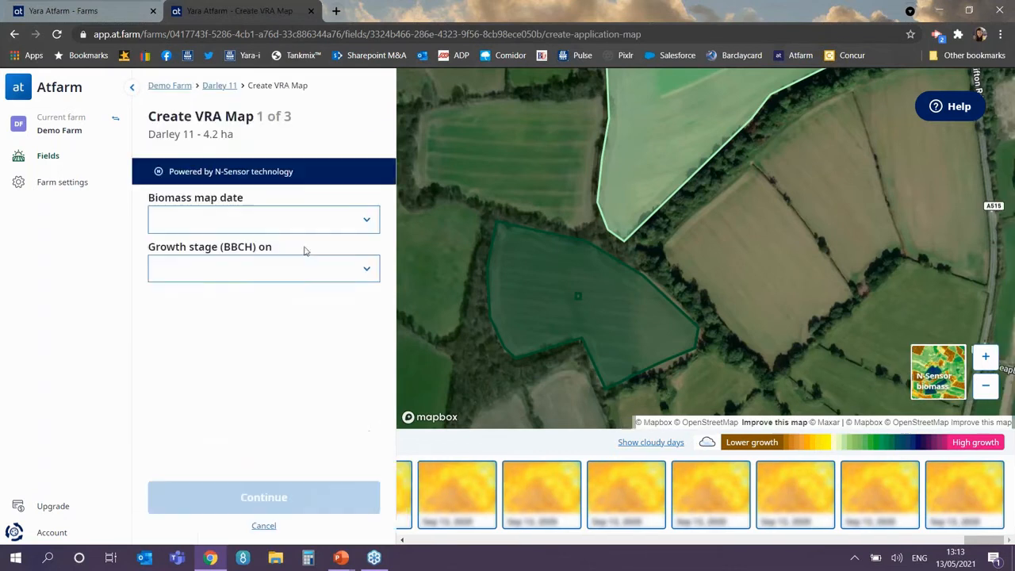
pyautogui.click(342, 220)
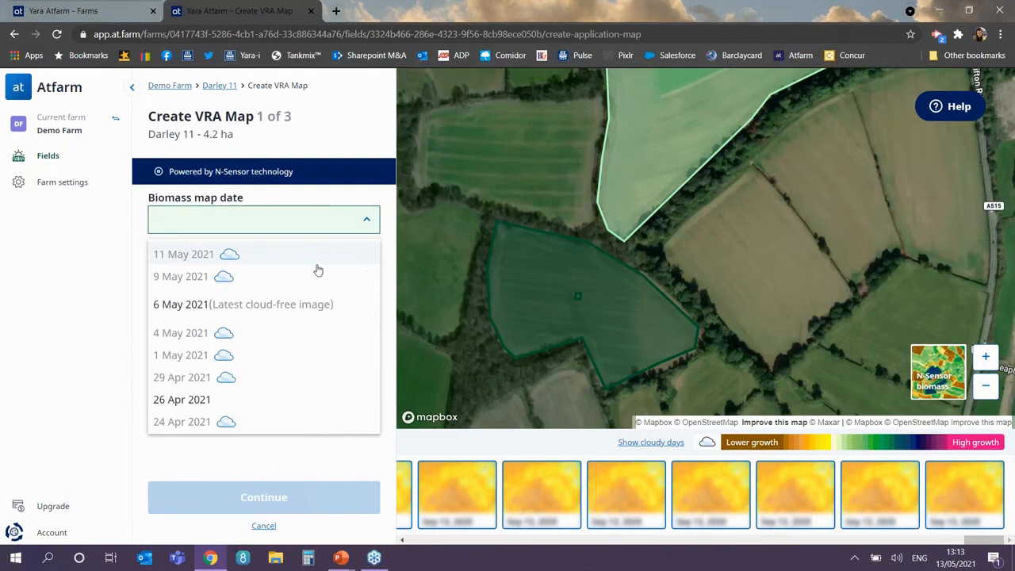
pyautogui.click(272, 305)
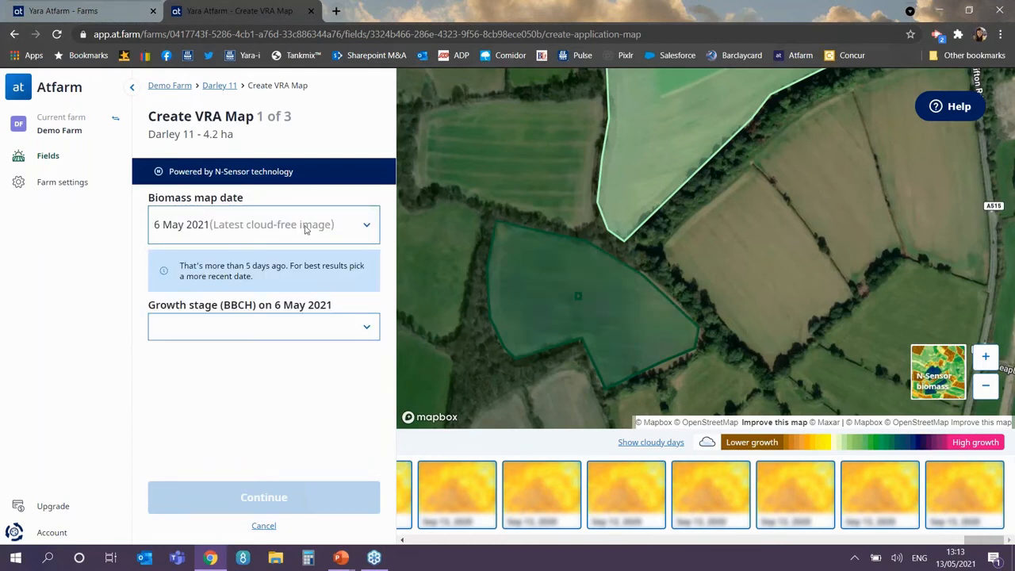
pyautogui.click(190, 327)
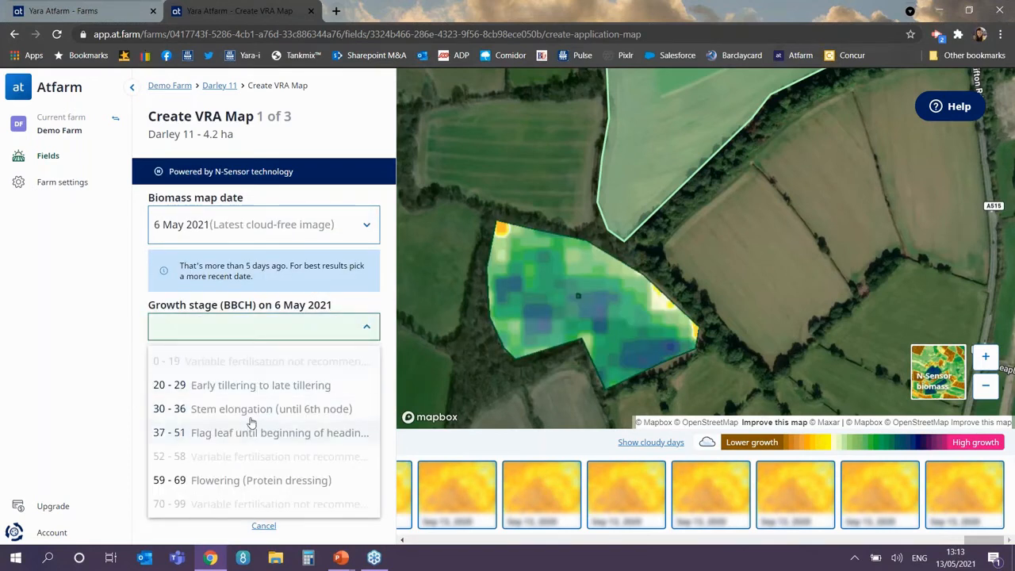
pyautogui.click(250, 408)
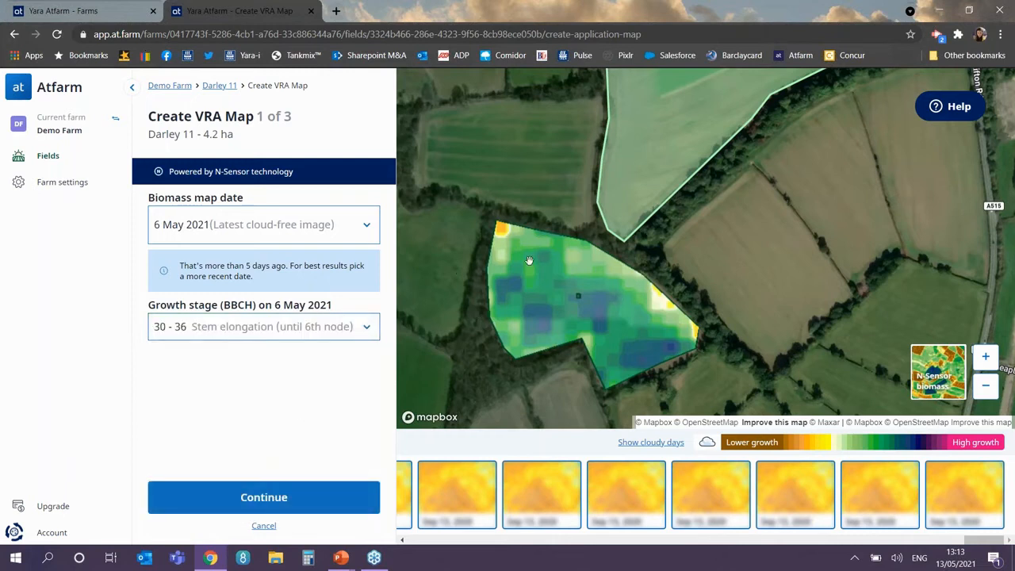
pyautogui.click(282, 497)
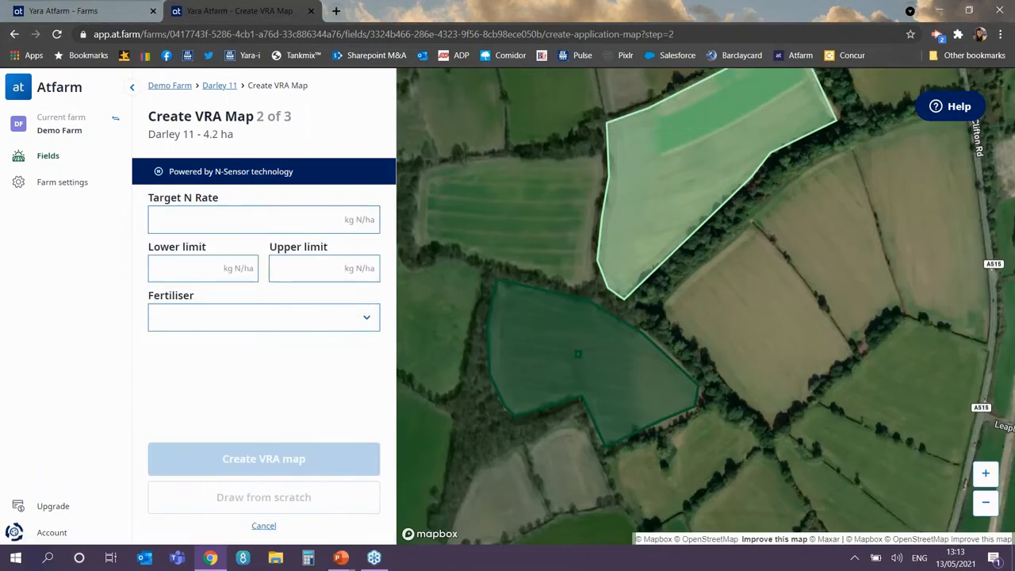
# Step: Enter a target N rate of 80 kg/ha with lower limit 60 and upper limit 100
pyautogui.click(200, 221)
pyautogui.write('80')
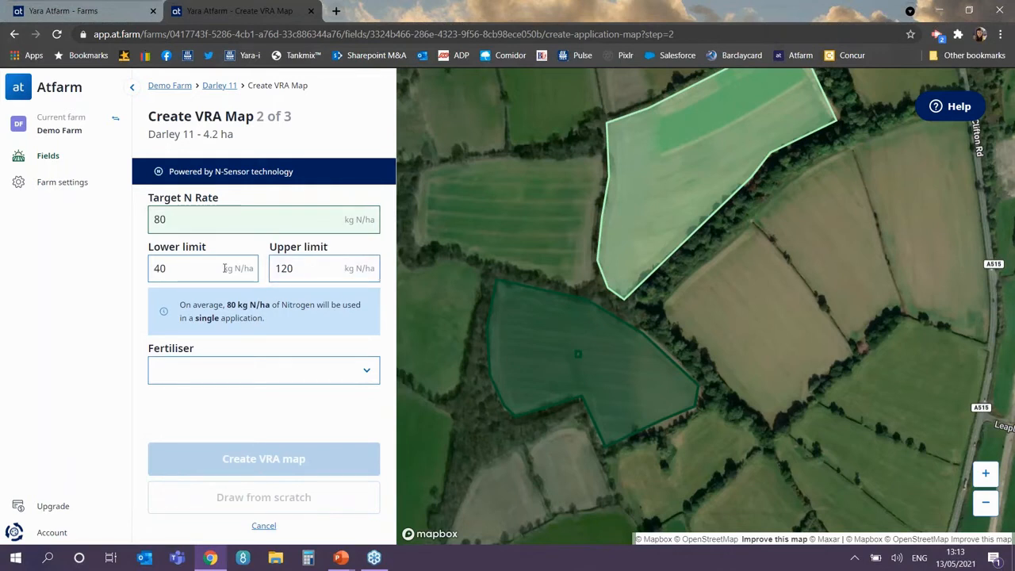
pyautogui.click(188, 269)
pyautogui.press('BackSpace')
pyautogui.press('BackSpace')
pyautogui.write('60')
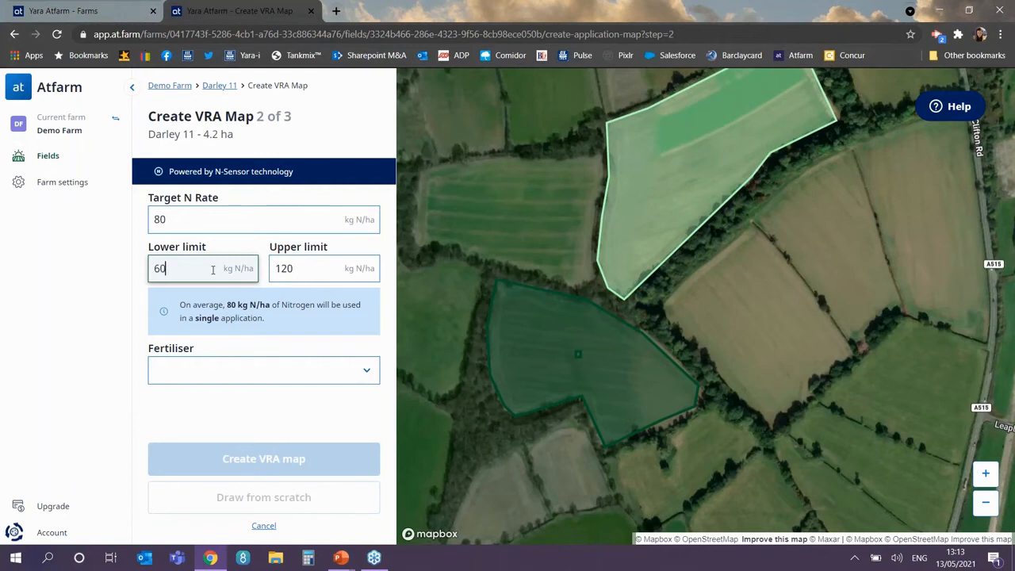
pyautogui.press('Tab')
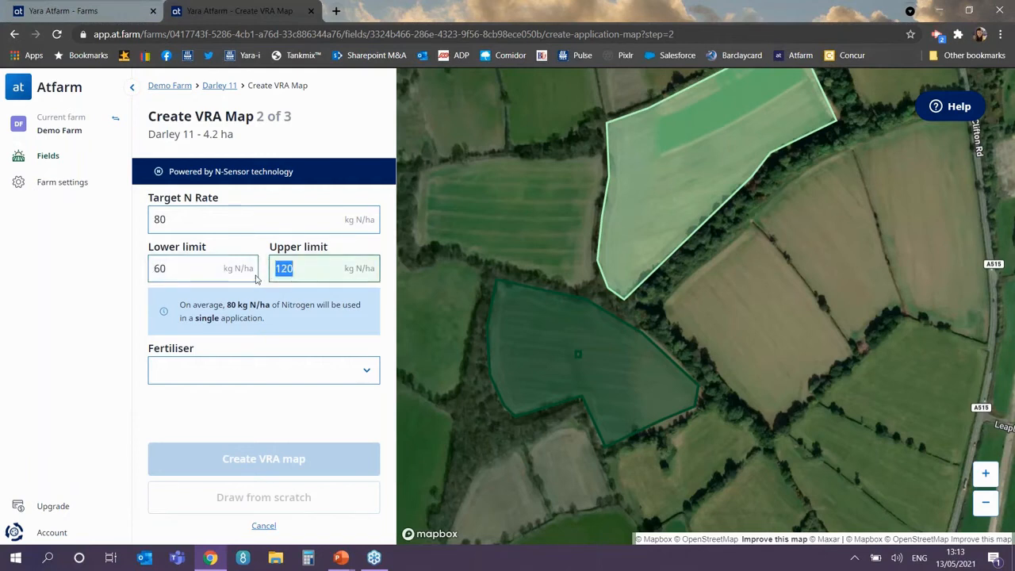
pyautogui.write('100')
# Step: Select YaraBela AXAN 27% as the fertiliser and create the VRA map
pyautogui.click(286, 374)
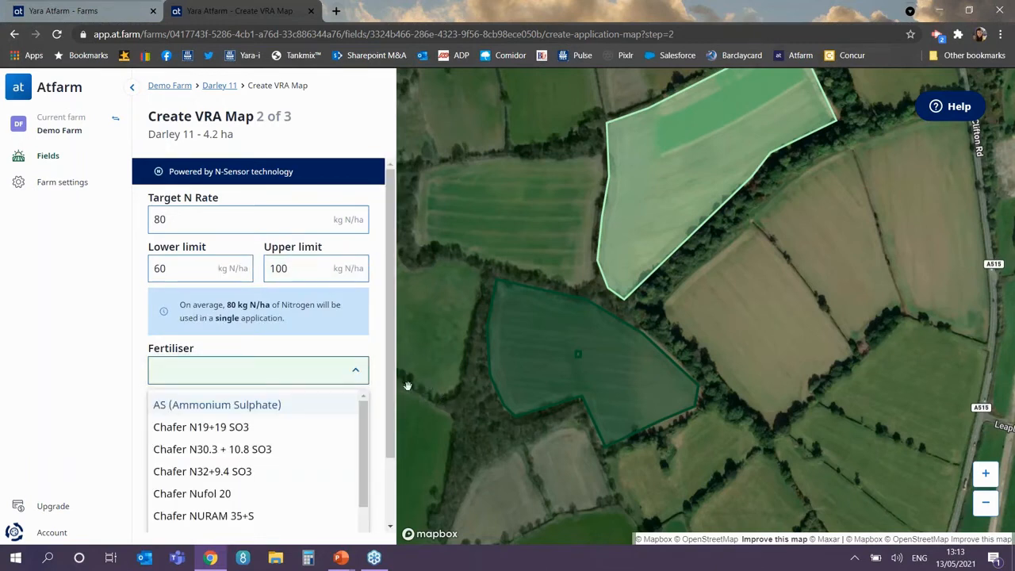
pyautogui.moveTo(390, 382); pyautogui.dragTo(391, 383)
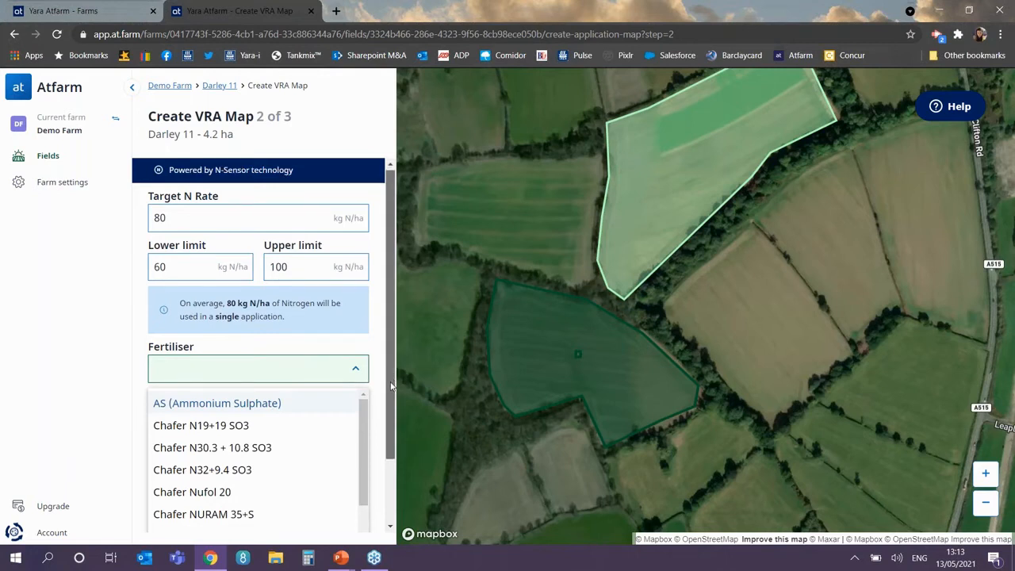
pyautogui.moveTo(391, 386); pyautogui.dragTo(398, 445)
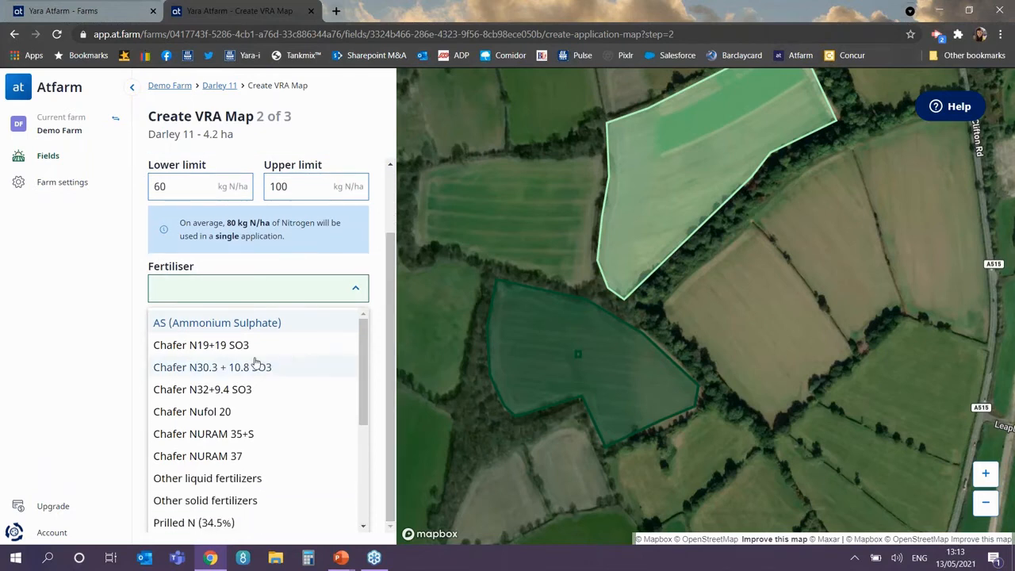
pyautogui.scroll(-3, 341, 404)
pyautogui.scroll(1, 357, 432)
pyautogui.scroll(-3, 352, 462)
pyautogui.click(253, 386)
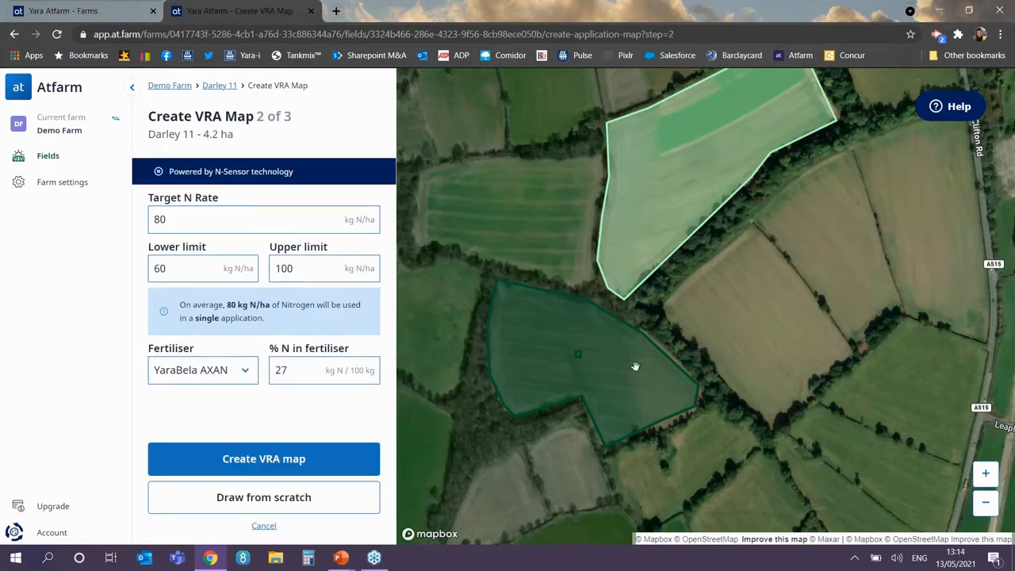
pyautogui.click(259, 463)
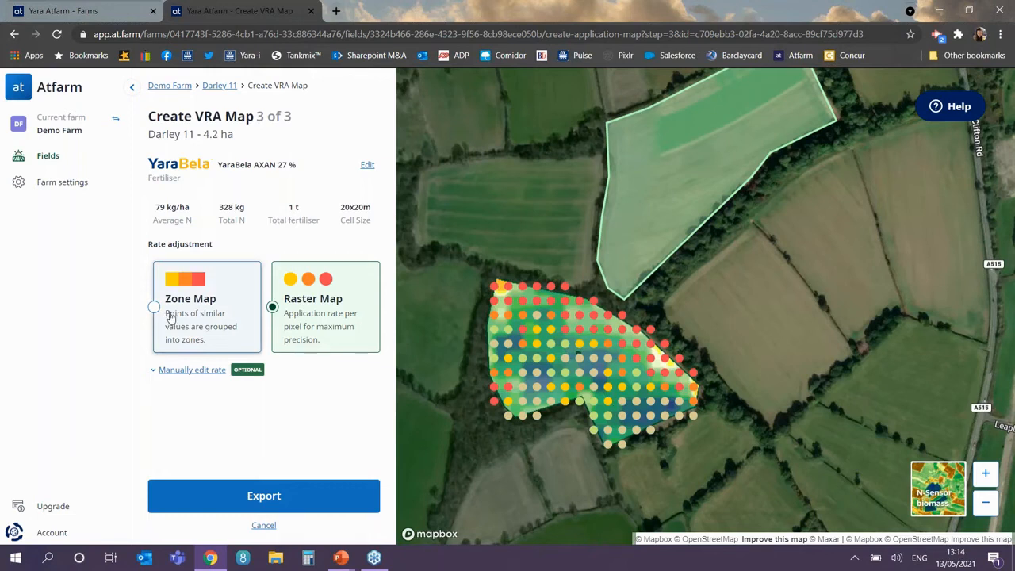
# Step: Preview the Zone Map, revert to Raster Map, and expand Manually edit rate
pyautogui.click(202, 316)
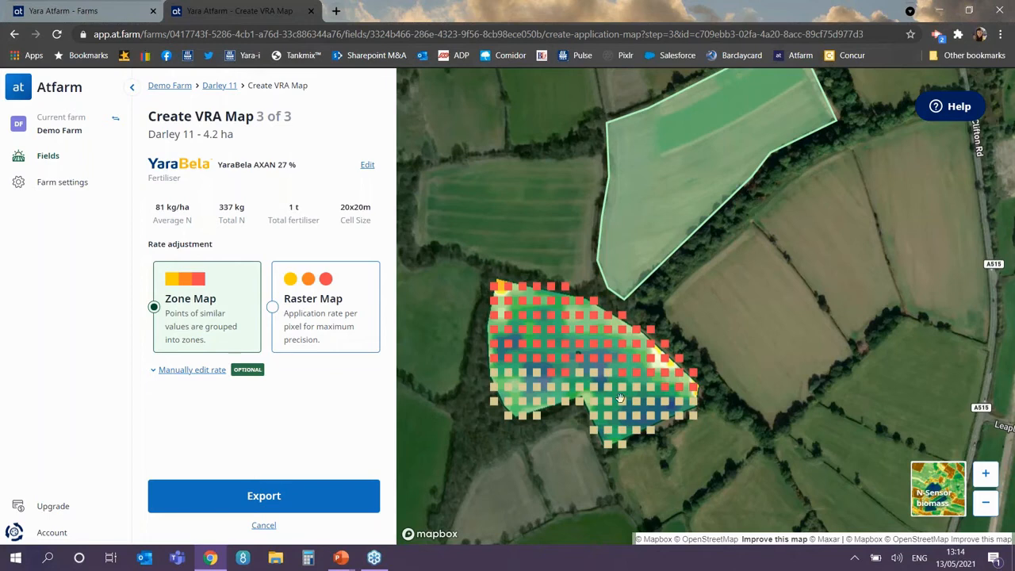
pyautogui.click(312, 336)
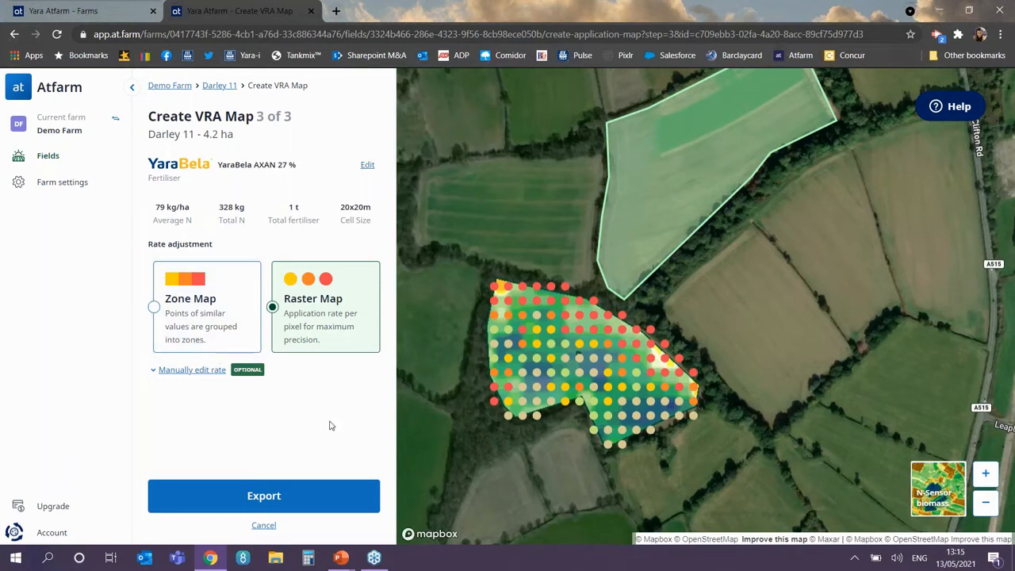
pyautogui.click(180, 373)
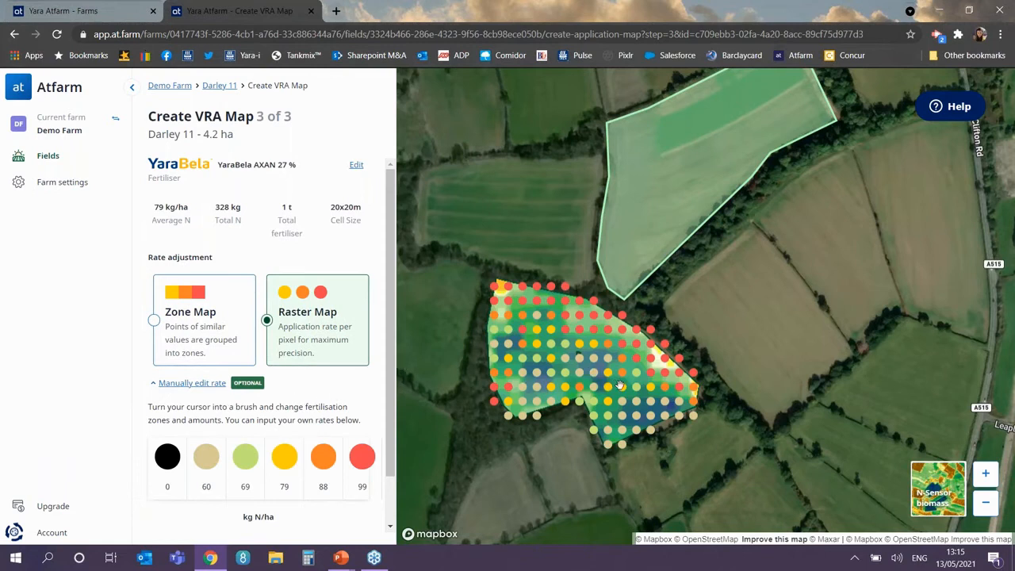
# Step: Paint one map cell with the 0 kg N/ha rate
pyautogui.click(173, 460)
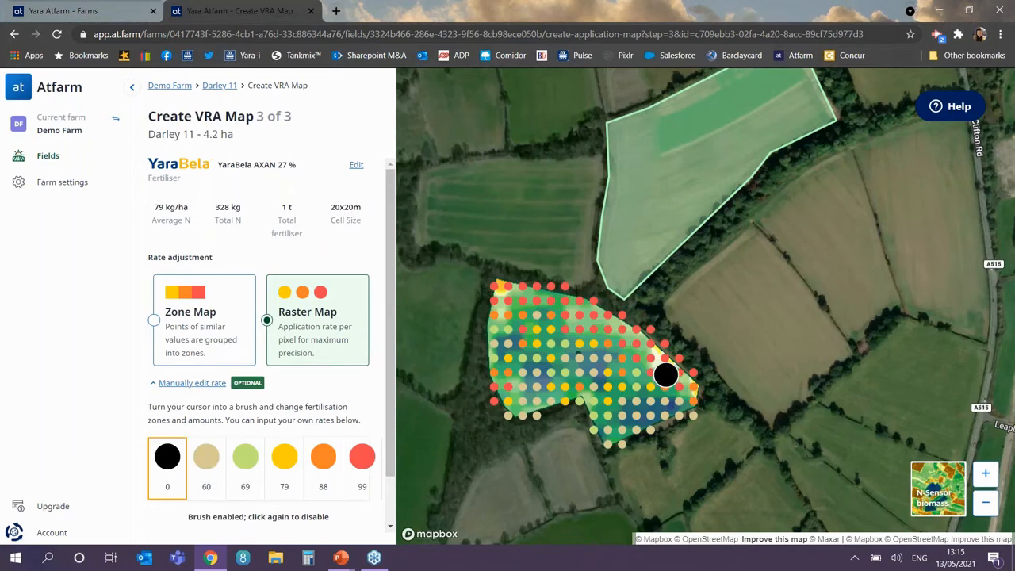
pyautogui.scroll(1, 666, 374)
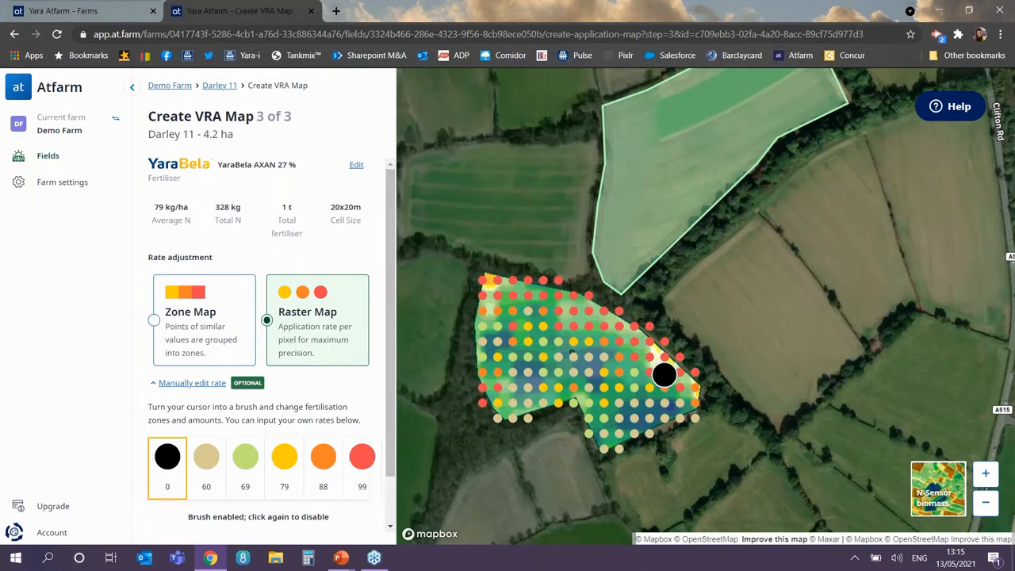
pyautogui.scroll(1, 666, 374)
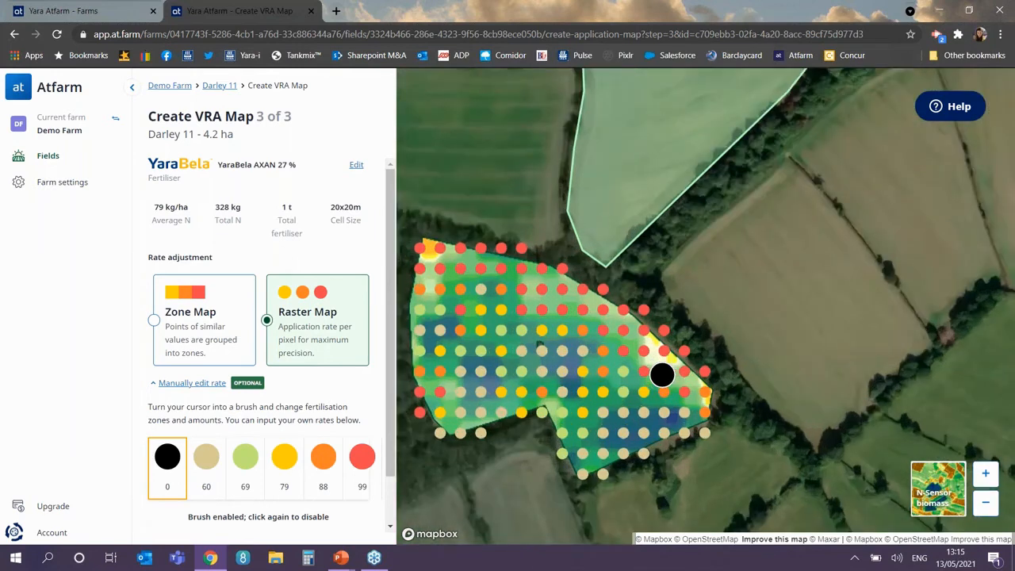
pyautogui.scroll(1, 662, 374)
pyautogui.scroll(1, 652, 374)
pyautogui.click(627, 406)
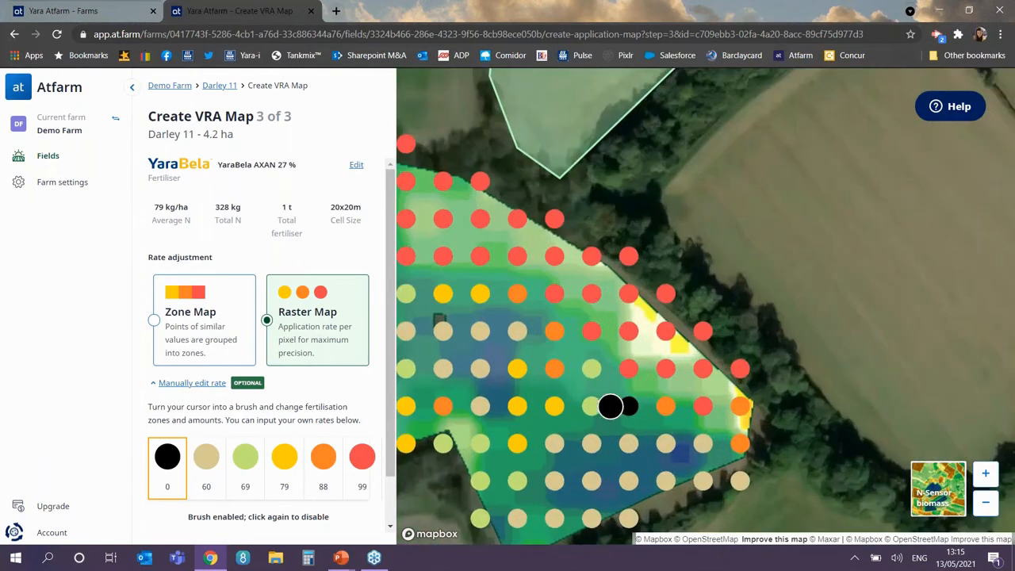
# Step: Repaint a 60 cell at 79 kg N/ha and close manual rate editing
pyautogui.click(284, 456)
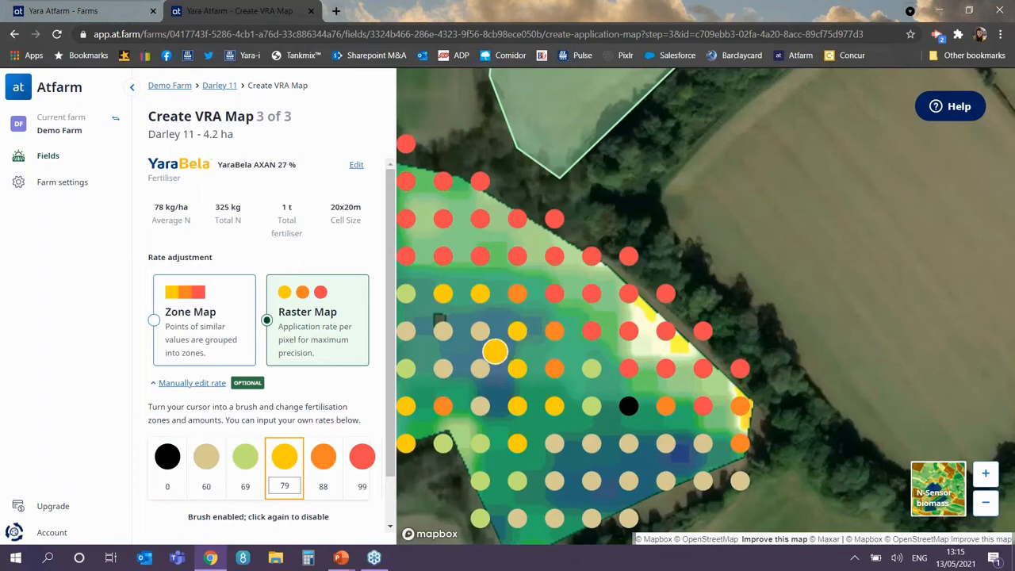
pyautogui.click(479, 330)
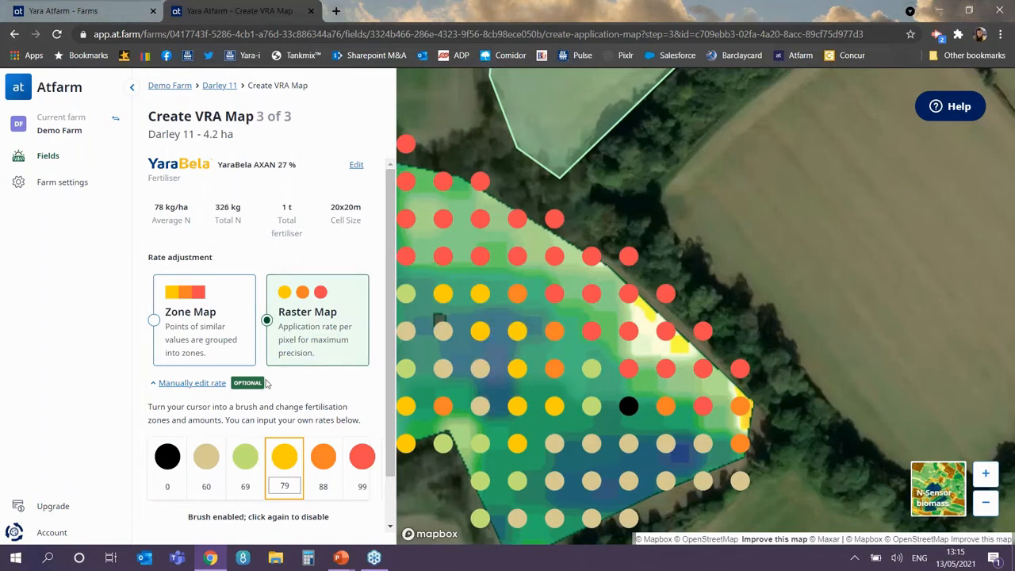
pyautogui.click(182, 383)
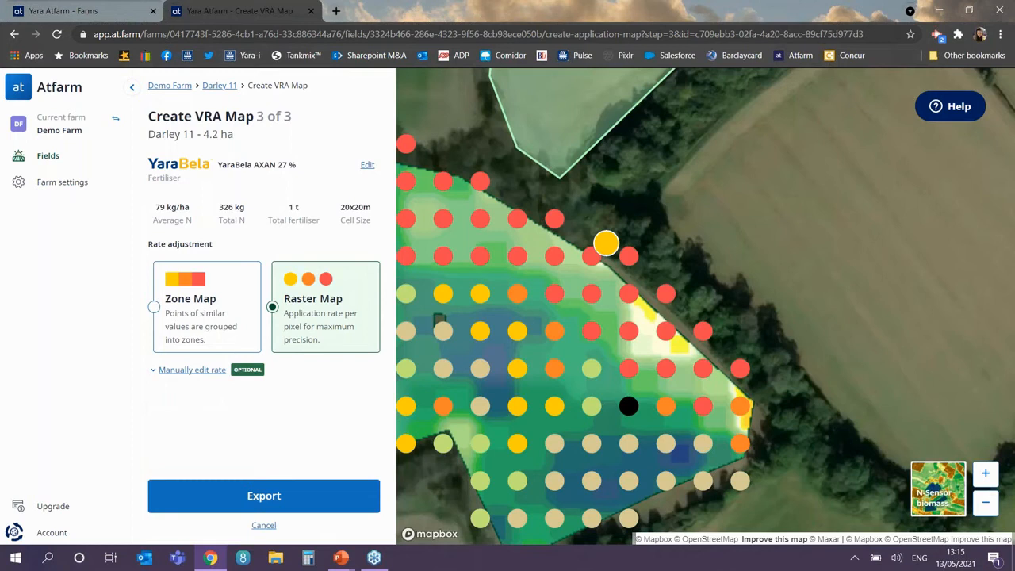
pyautogui.scroll(-1, 606, 243)
pyautogui.scroll(-1, 605, 244)
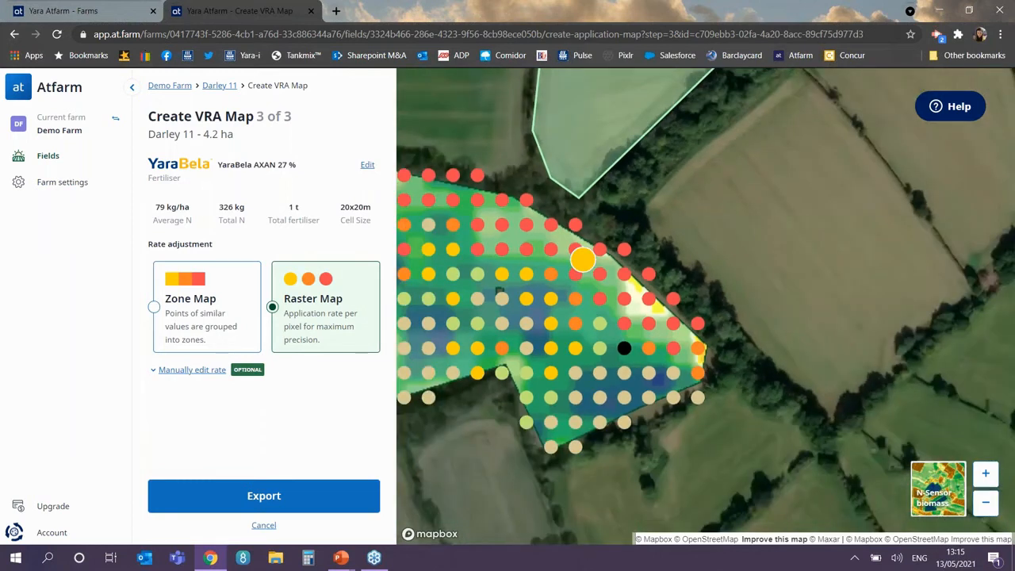
pyautogui.scroll(-1, 574, 263)
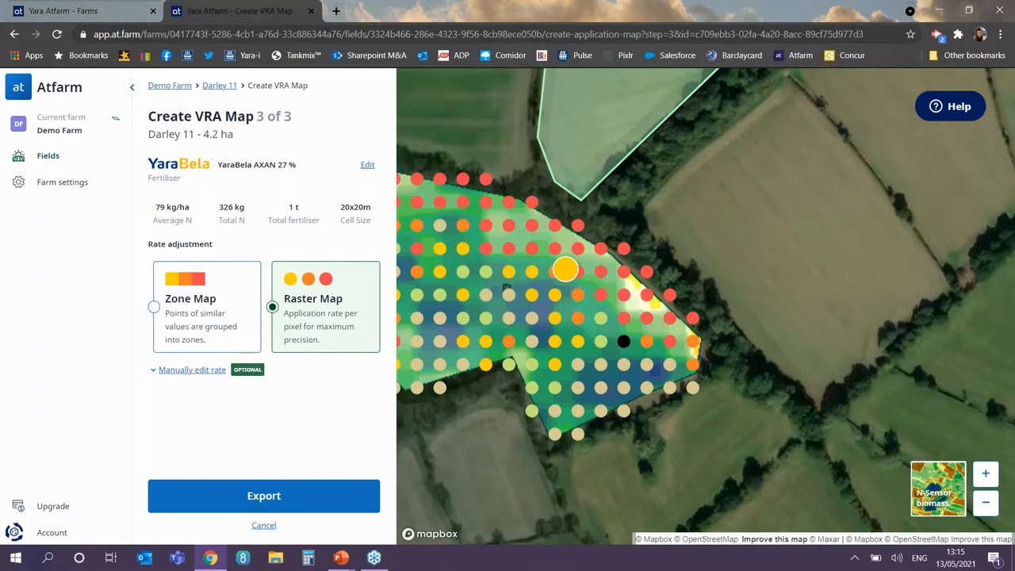
pyautogui.scroll(-1, 564, 269)
# Step: Export the VRA map and download it as a John Deere shapefile zip
pyautogui.click(265, 498)
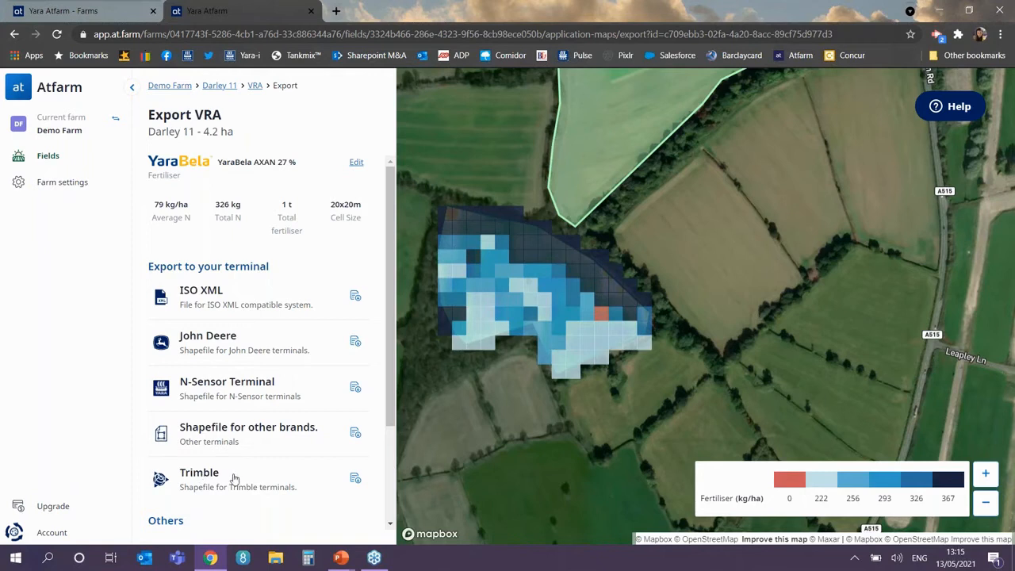
pyautogui.scroll(-1, 245, 370)
pyautogui.scroll(-1, 244, 370)
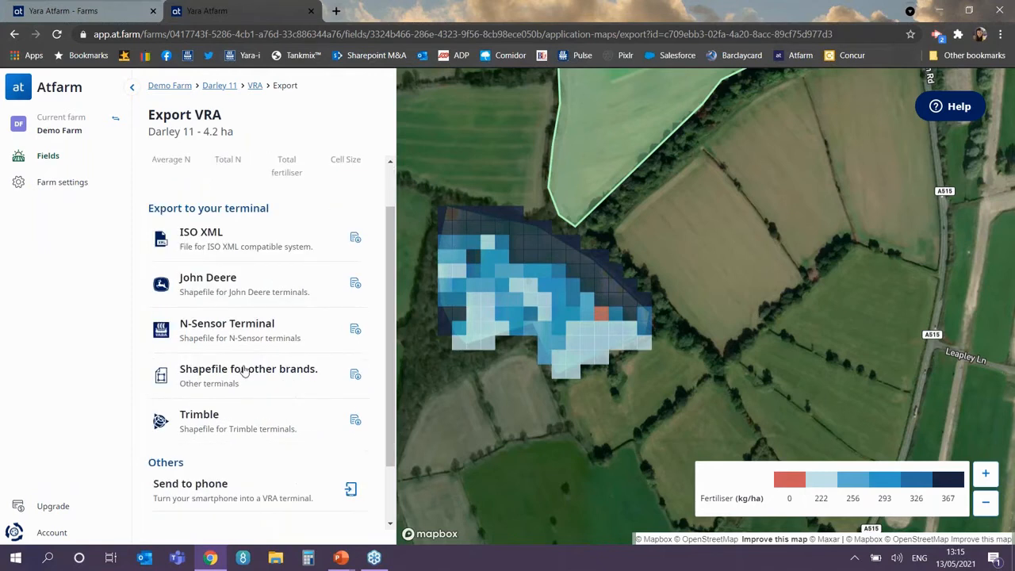
pyautogui.scroll(-1, 244, 370)
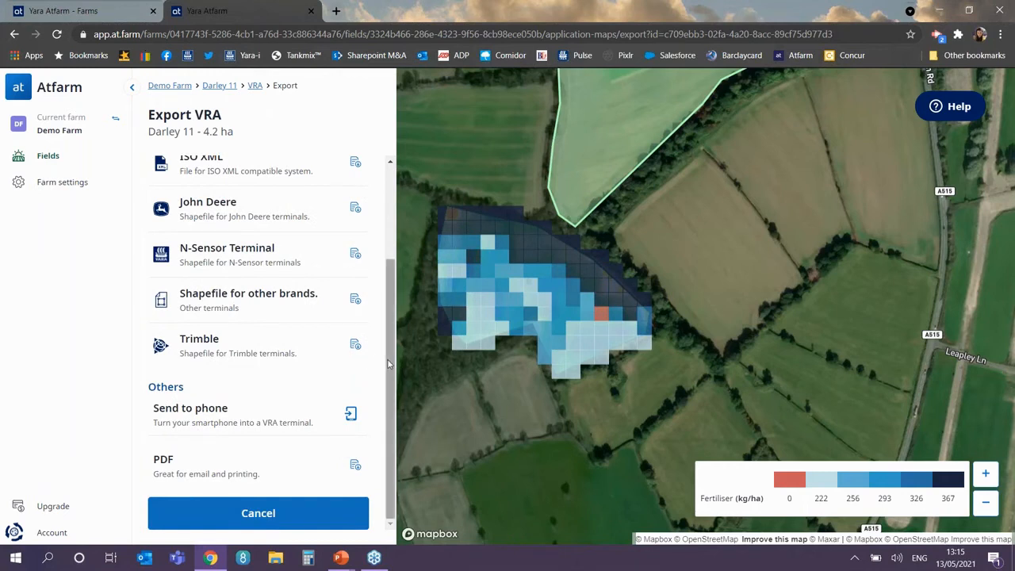
pyautogui.moveTo(392, 359); pyautogui.dragTo(396, 311)
pyautogui.click(357, 284)
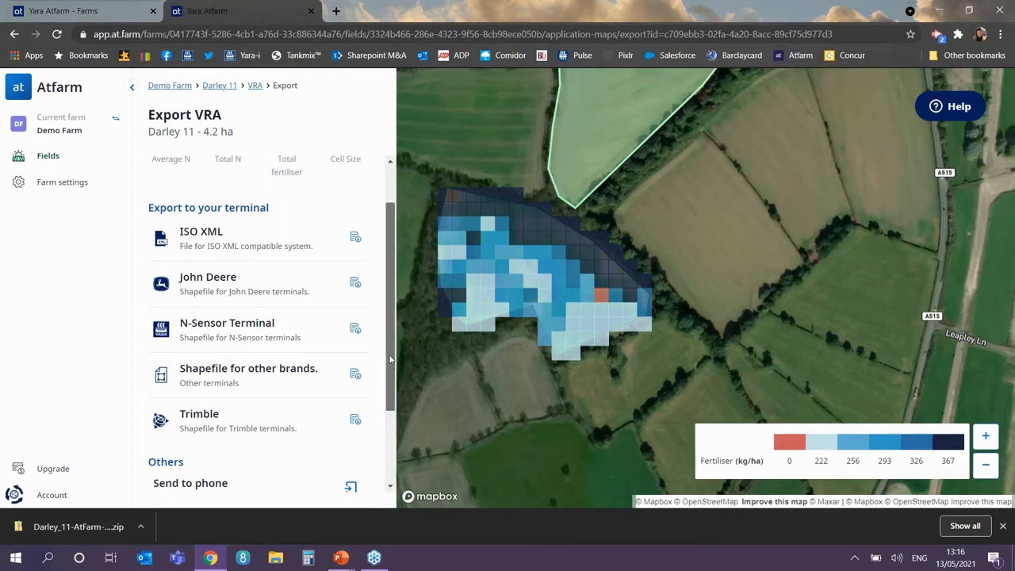
# Step: Download the Darley 11 VRA map as a PDF report
pyautogui.moveTo(390, 361); pyautogui.dragTo(394, 334)
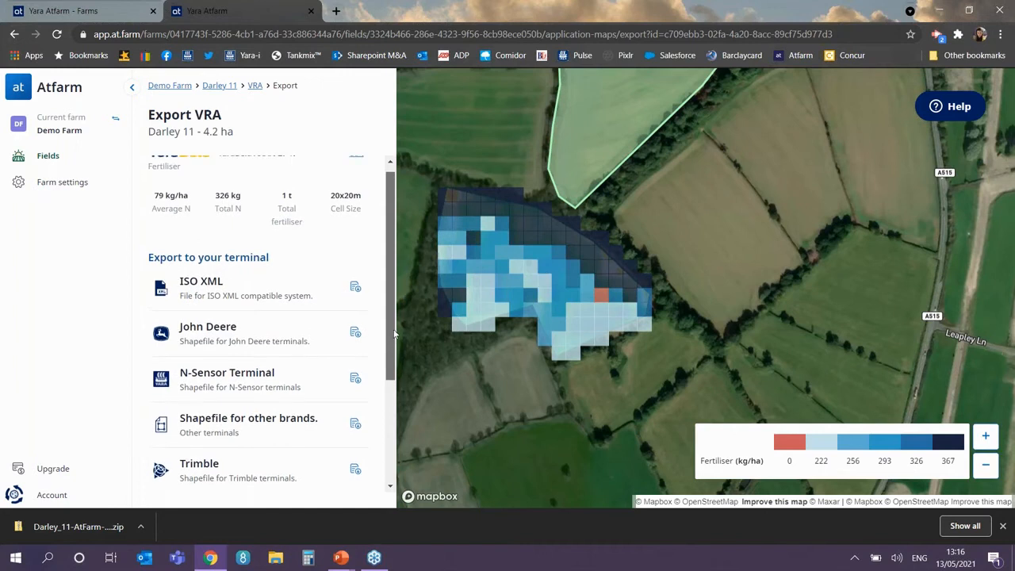
pyautogui.scroll(1, 394, 334)
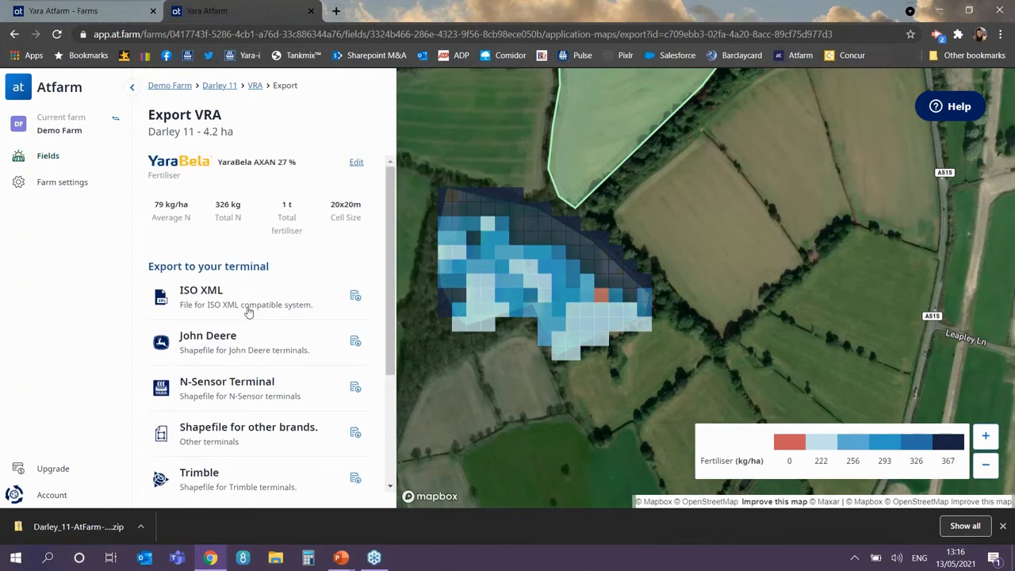
pyautogui.scroll(-3, 249, 312)
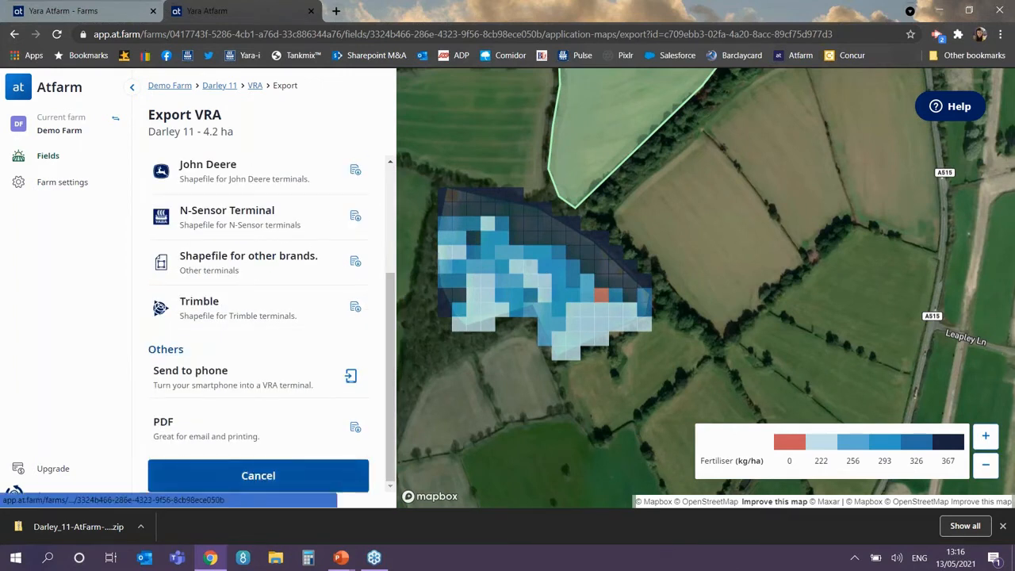
pyautogui.click(355, 431)
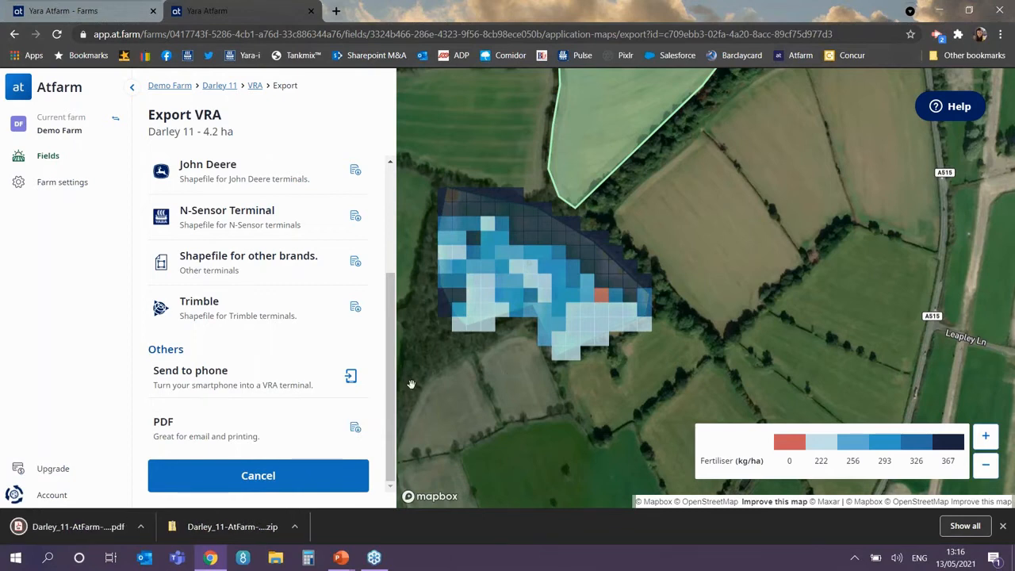
pyautogui.click(53, 533)
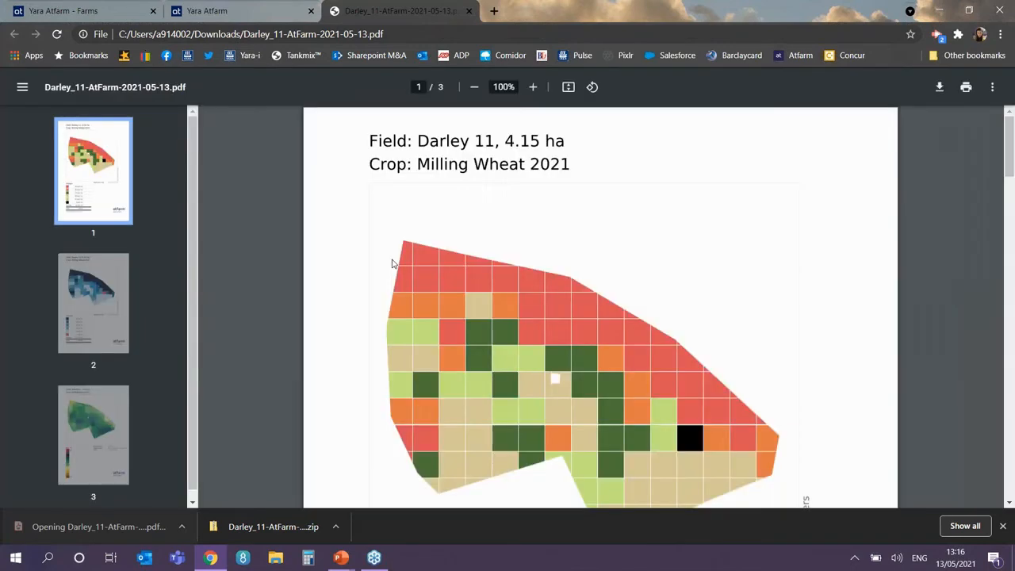
pyautogui.scroll(-3, 469, 220)
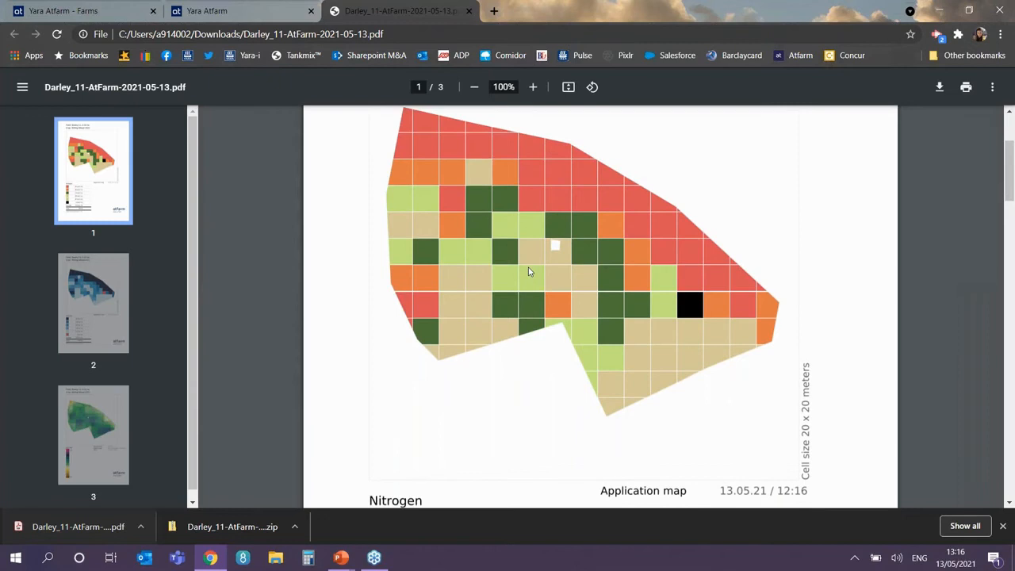
pyautogui.scroll(-3, 528, 272)
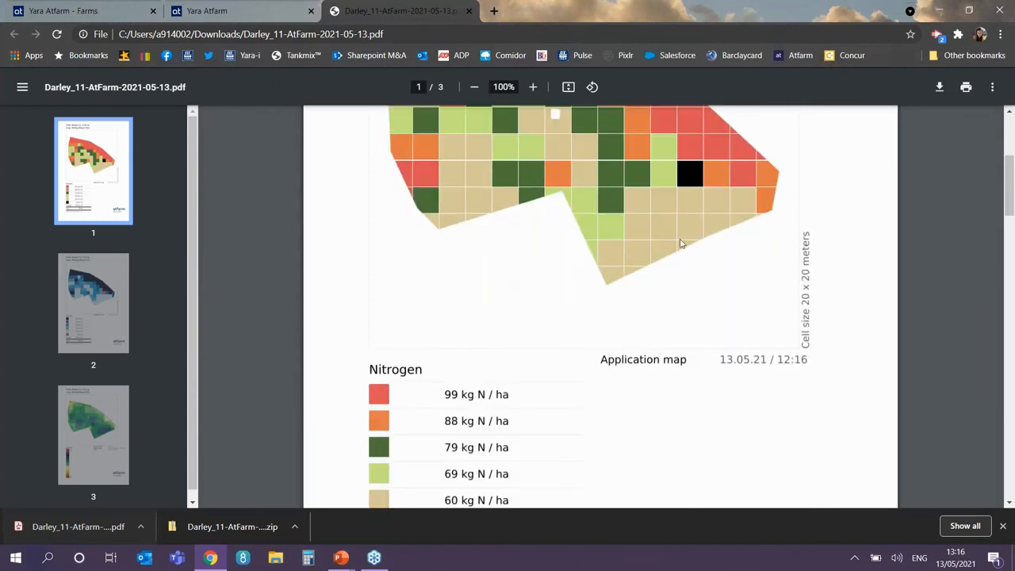
pyautogui.scroll(1, 679, 243)
pyautogui.scroll(3, 680, 243)
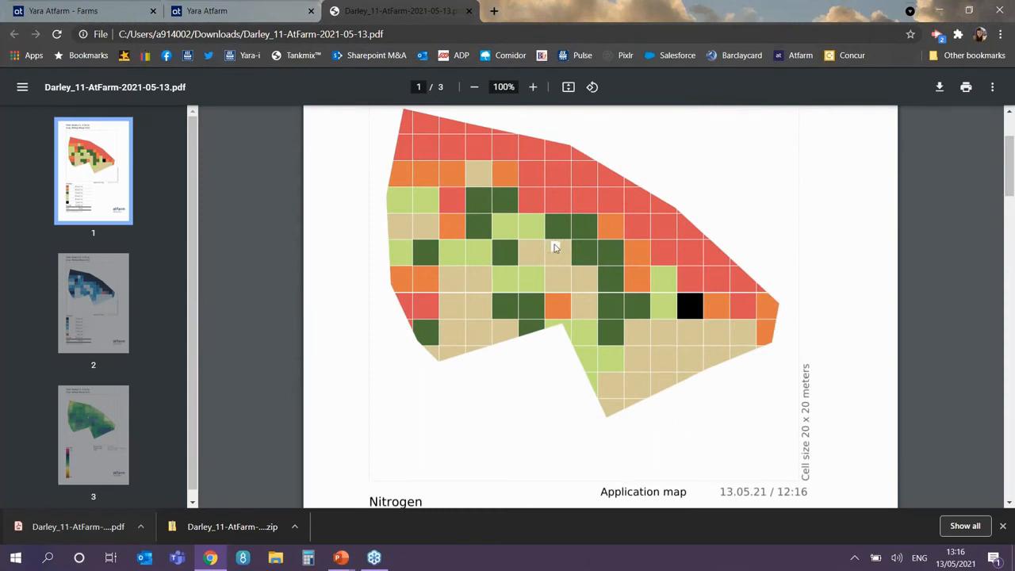
pyautogui.click(111, 315)
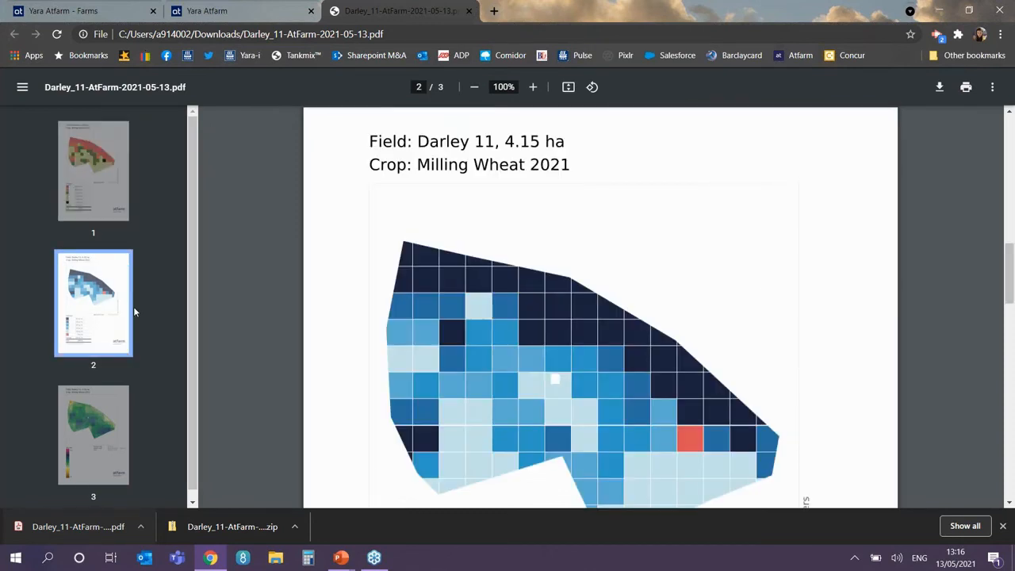
pyautogui.scroll(-3, 516, 294)
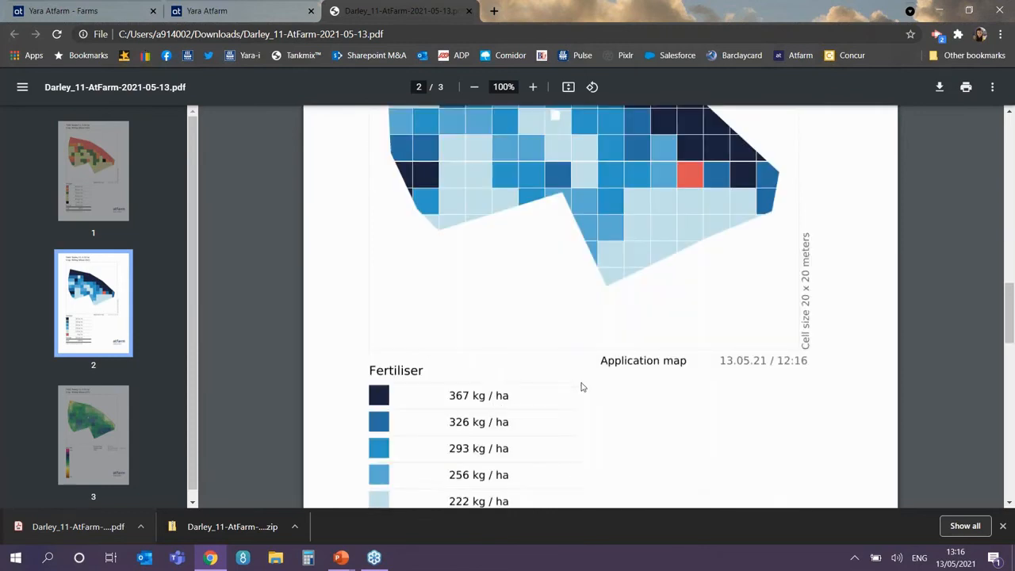
pyautogui.scroll(2, 655, 265)
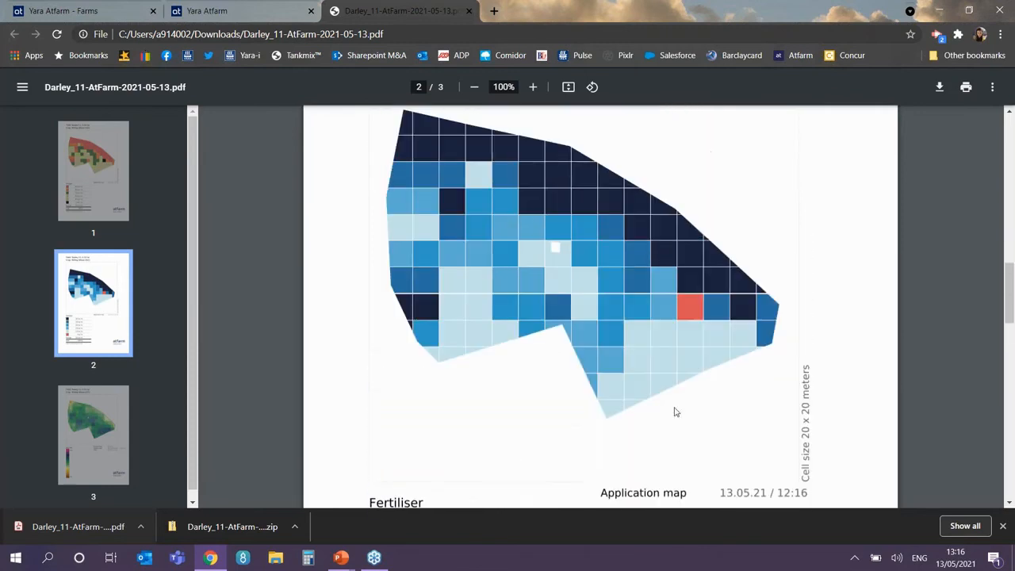
pyautogui.click(91, 441)
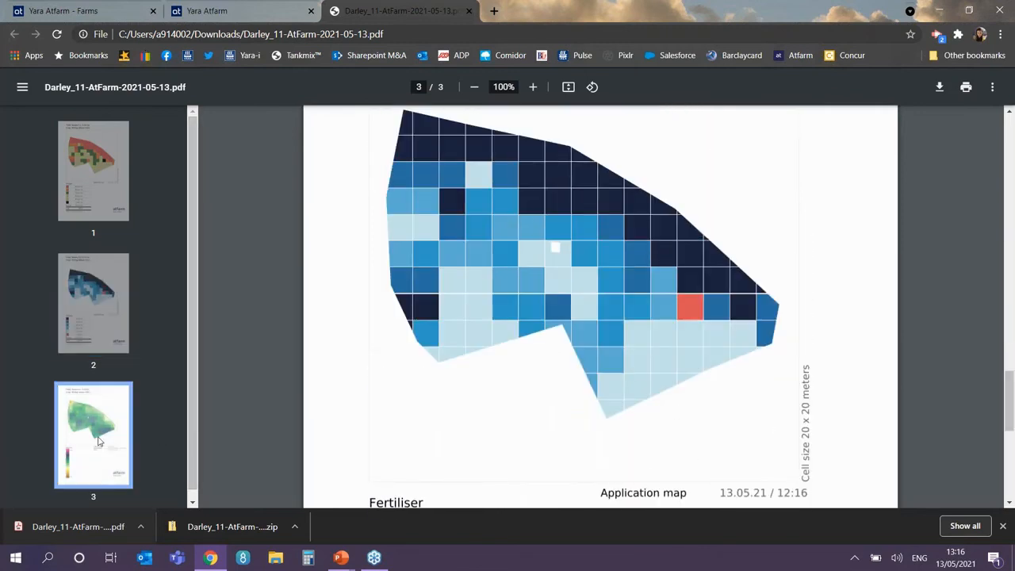
pyautogui.scroll(-2, 651, 283)
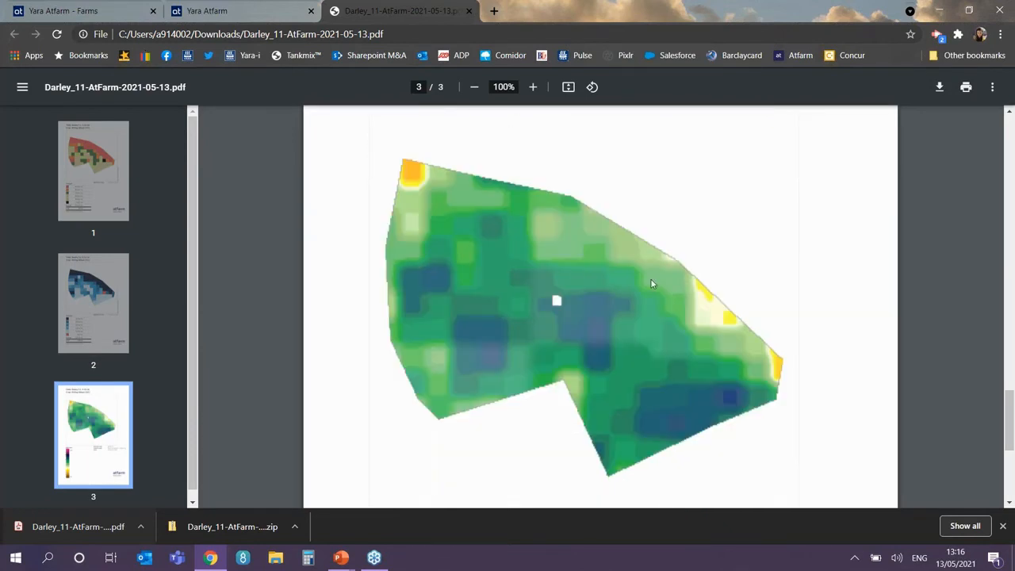
pyautogui.scroll(-2, 652, 283)
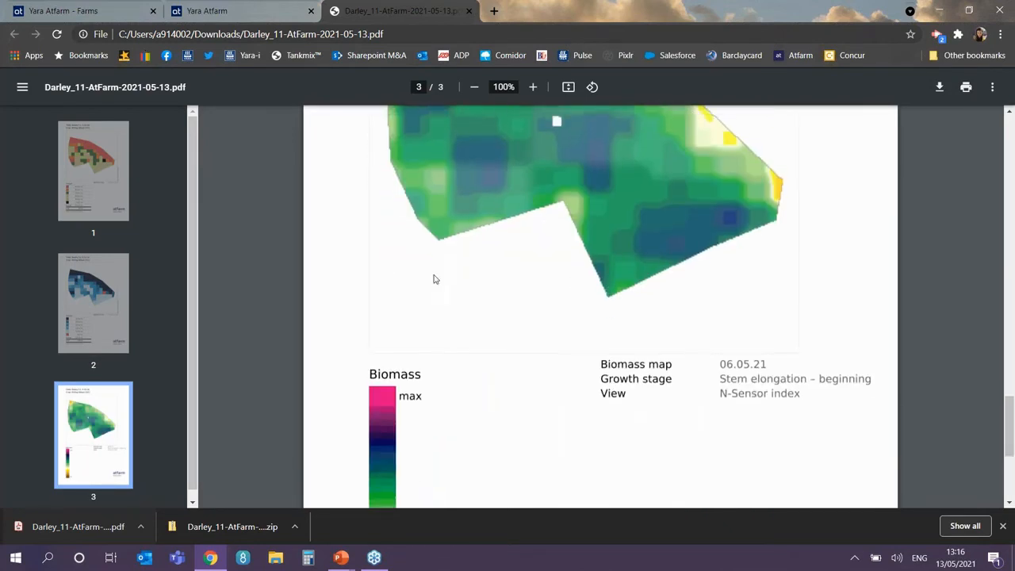
pyautogui.scroll(2, 373, 265)
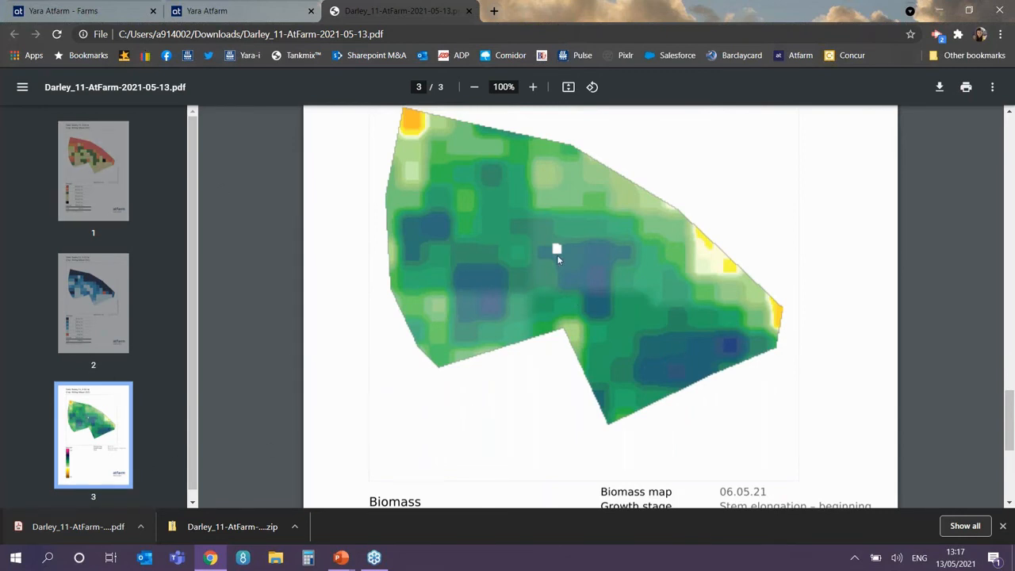
pyautogui.click(94, 156)
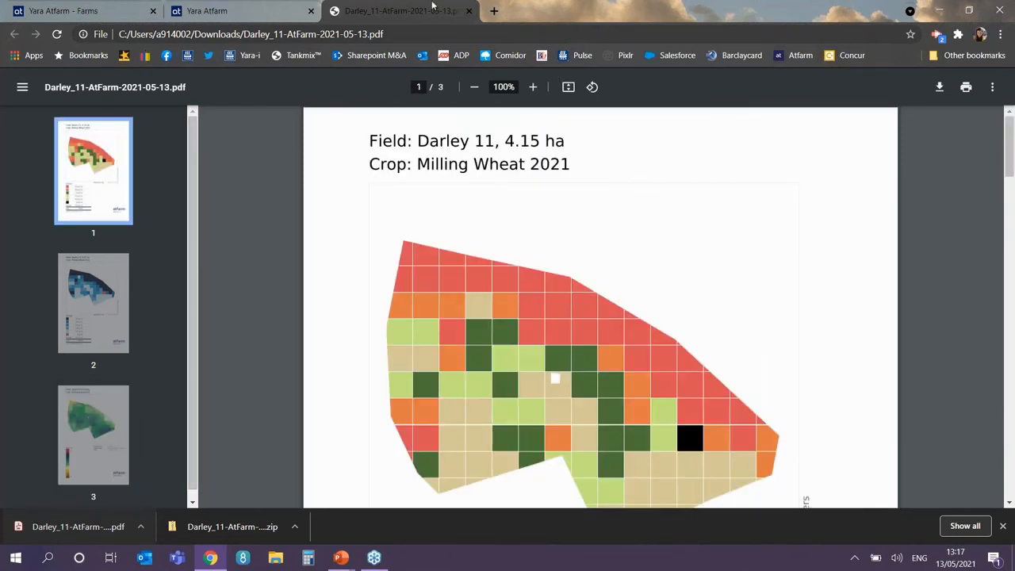
pyautogui.click(469, 12)
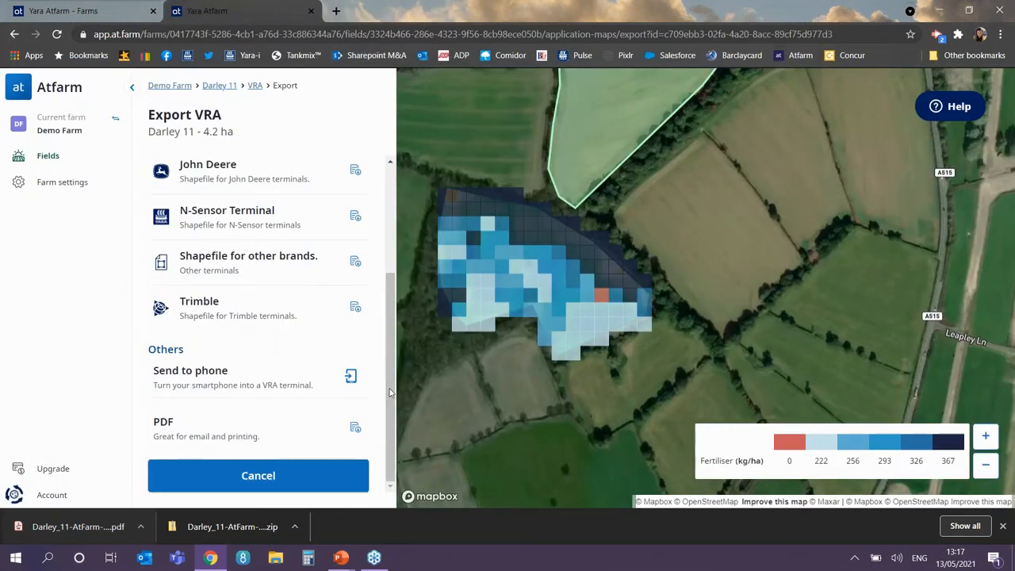
# Step: Return to the Demo Farm field list, then bring the PowerPoint slide show forward
pyautogui.moveTo(387, 382); pyautogui.dragTo(176, 92)
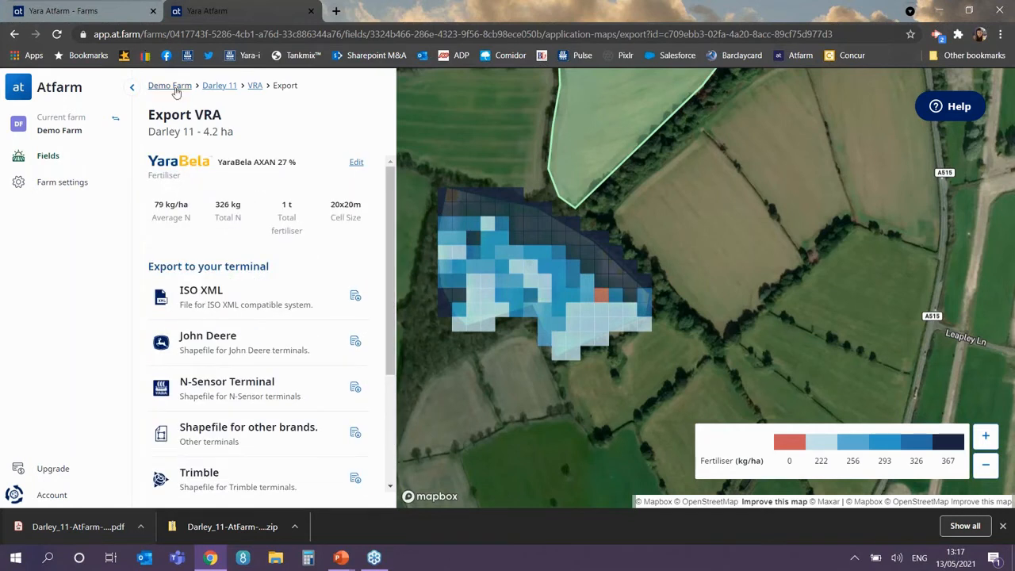
pyautogui.click(174, 89)
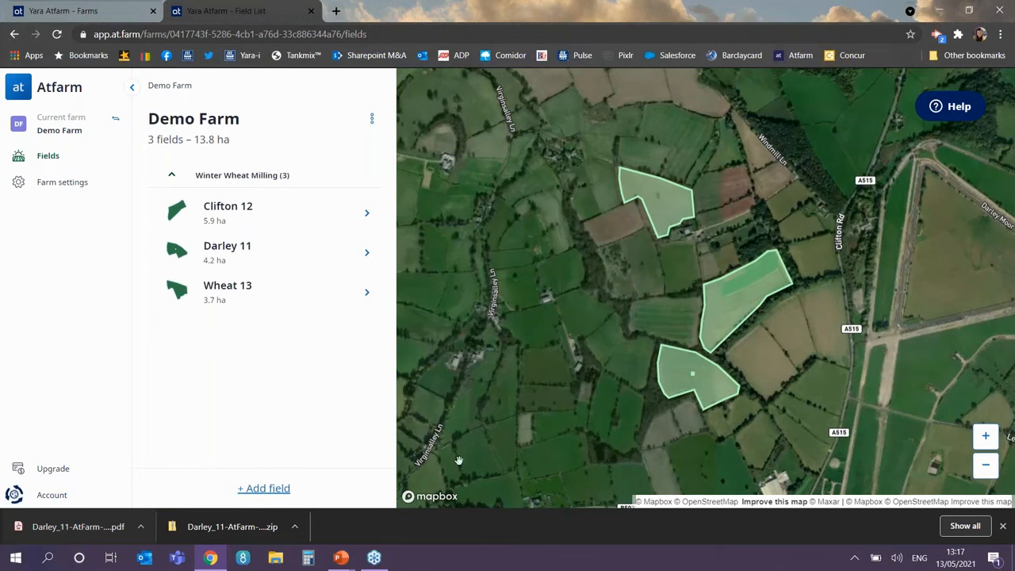
pyautogui.click(341, 558)
# Step: Advance the slide show to slide 7 'N-Tester BT' and reveal its 'Handheld device' and leaf-measurement bullets
pyautogui.click(412, 499)
pyautogui.click(327, 368)
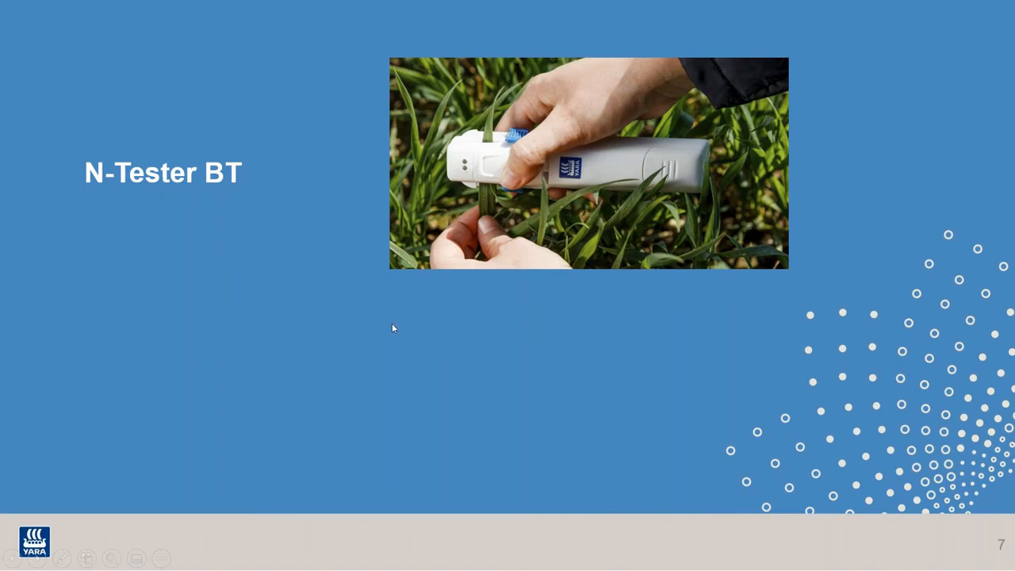
pyautogui.click(433, 350)
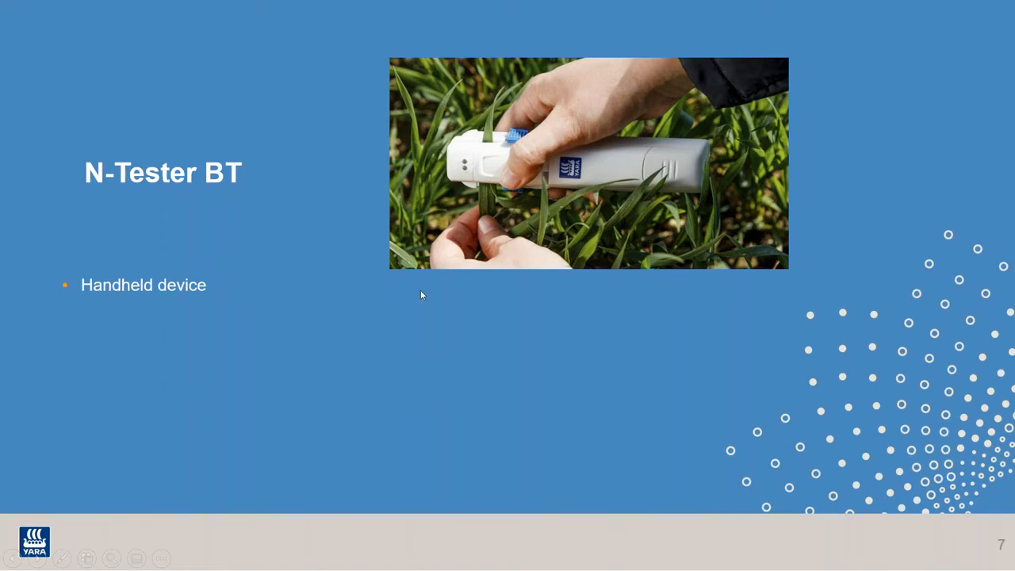
pyautogui.click(266, 369)
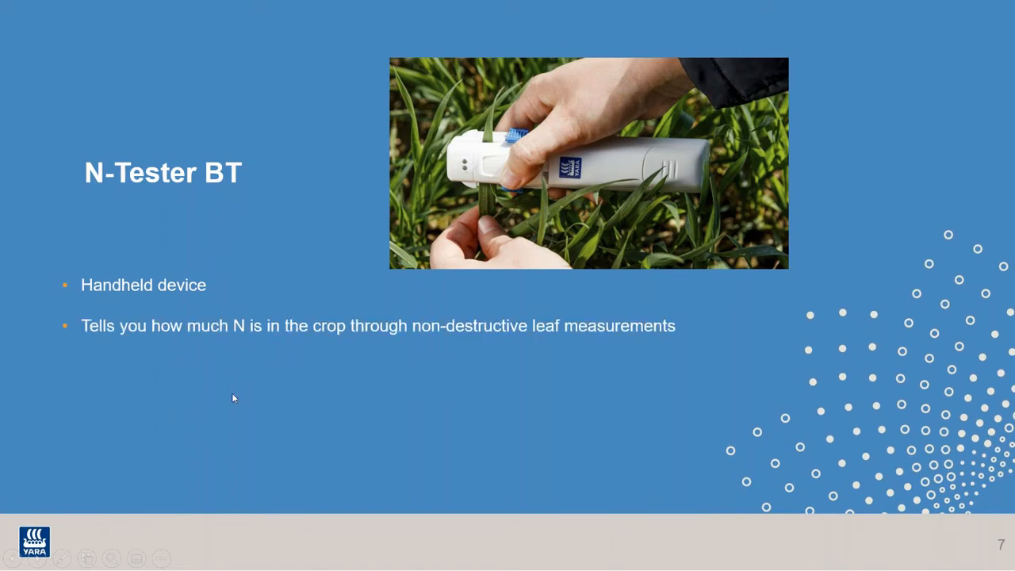